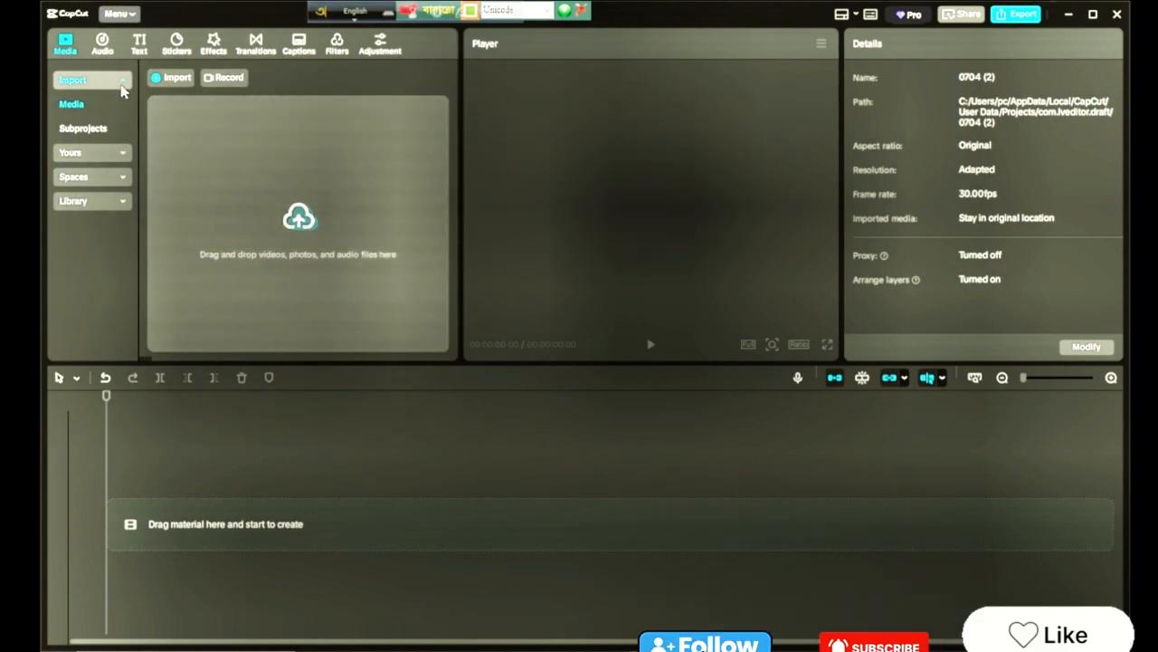
Import the helicopter MP4 from the Downloads folder, place it on the timeline and briefly play it.
click(176, 79)
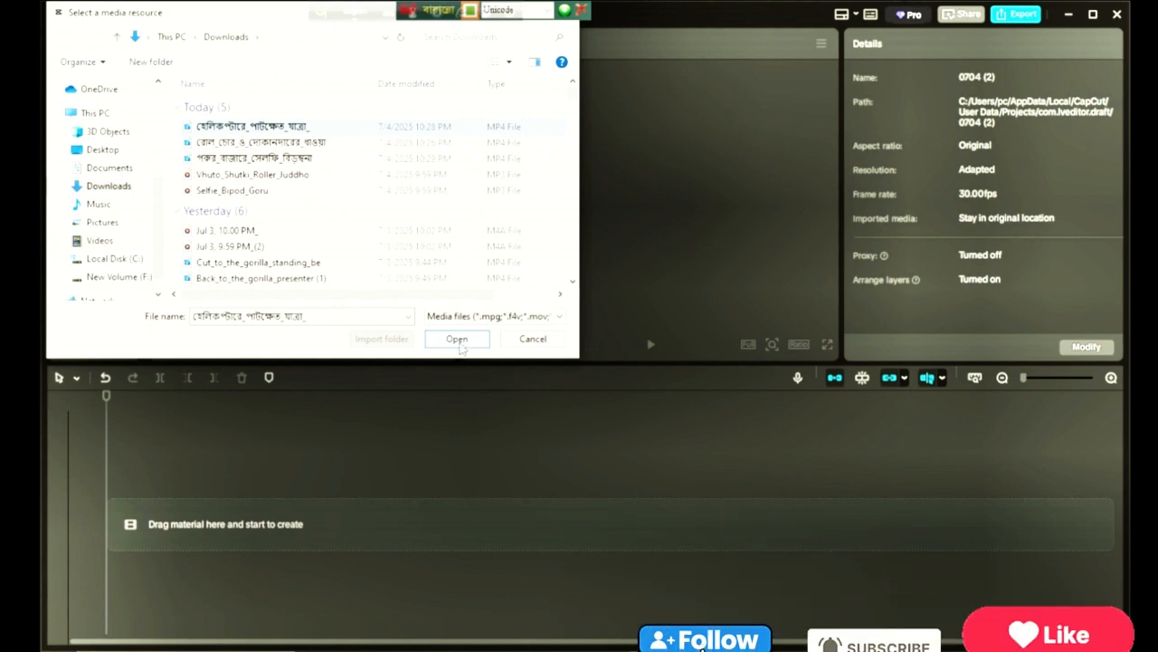
click(457, 342)
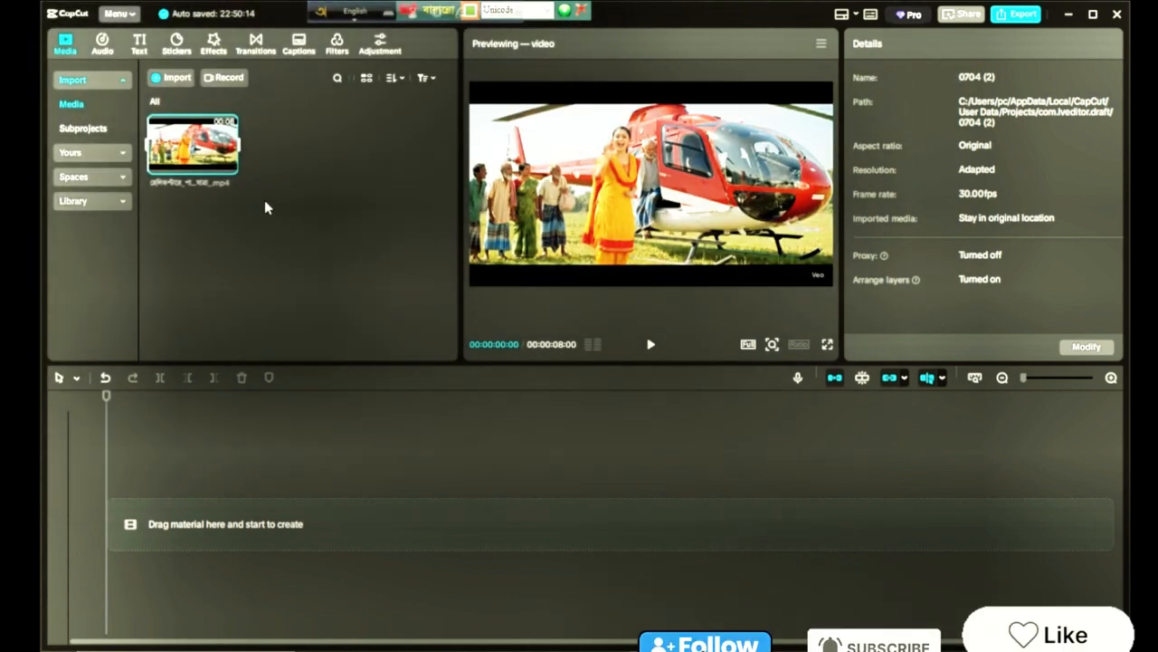
click(226, 167)
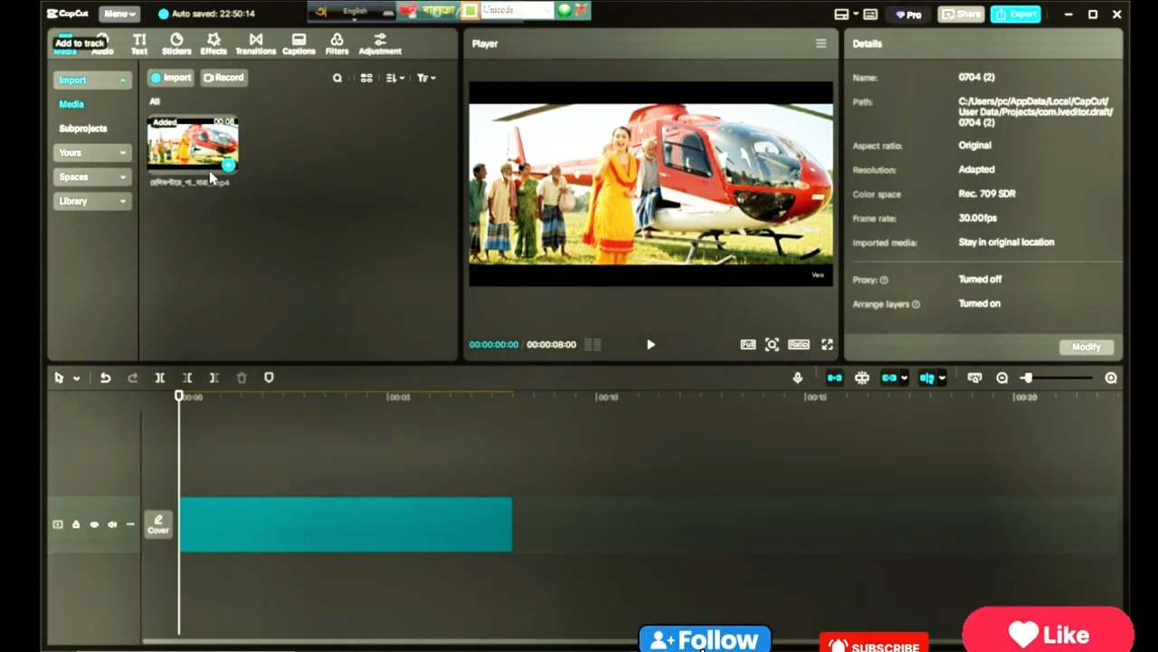
click(333, 478)
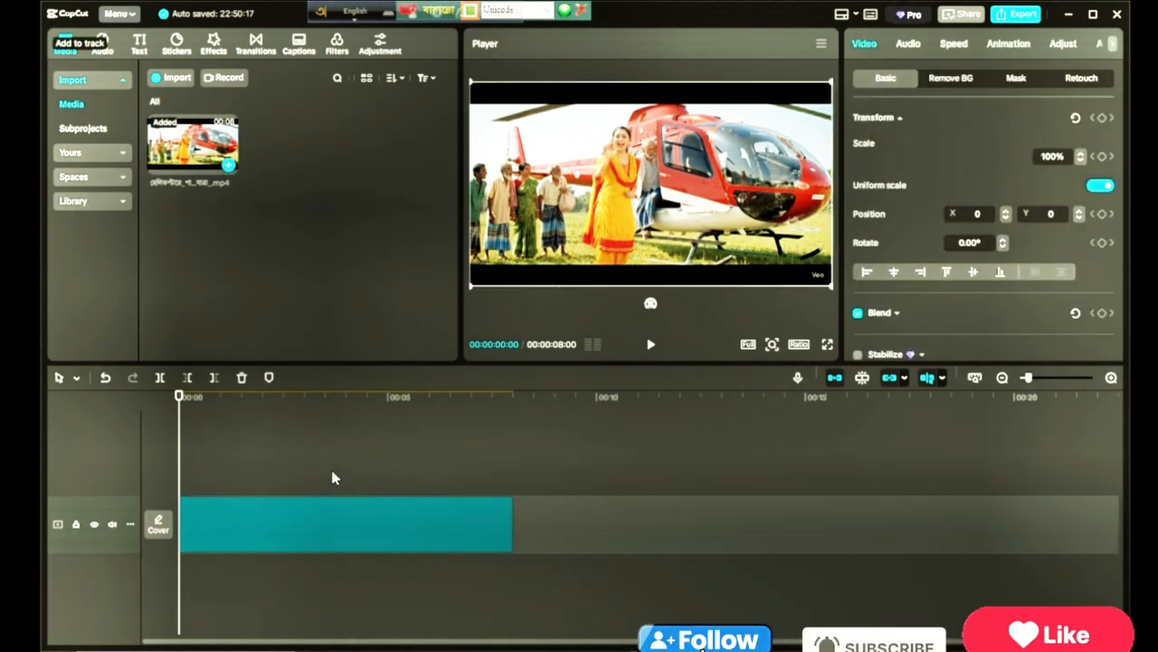
click(651, 344)
click(652, 344)
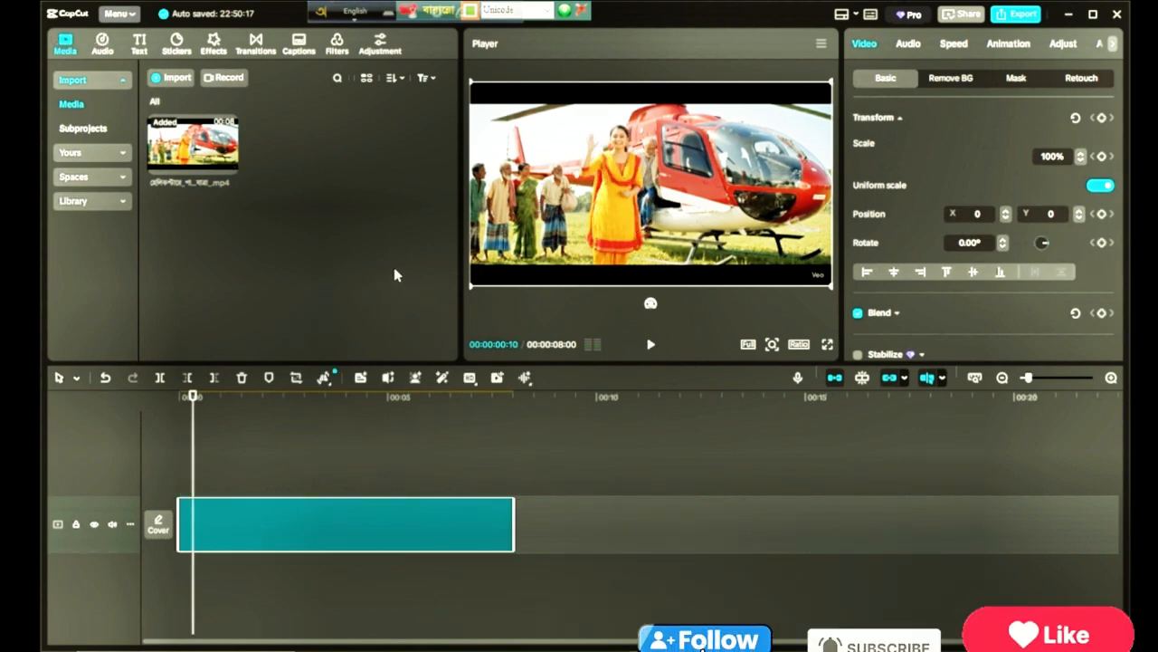
Try to add the Whirl transition to the single uncut clip.
click(260, 50)
click(266, 146)
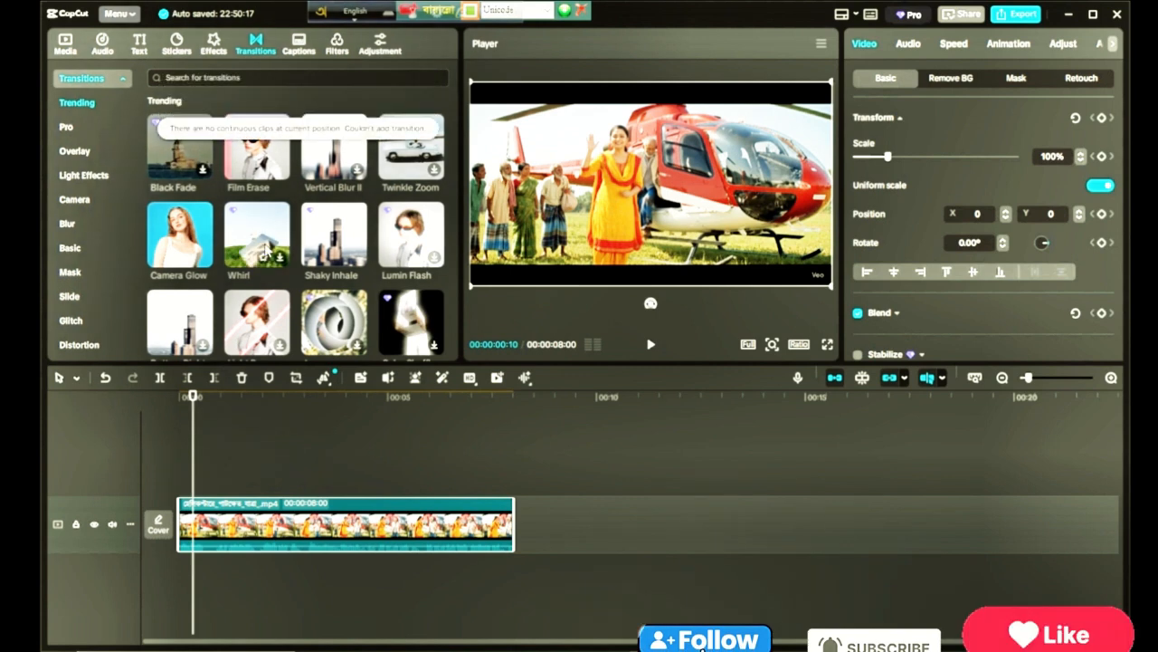
click(278, 260)
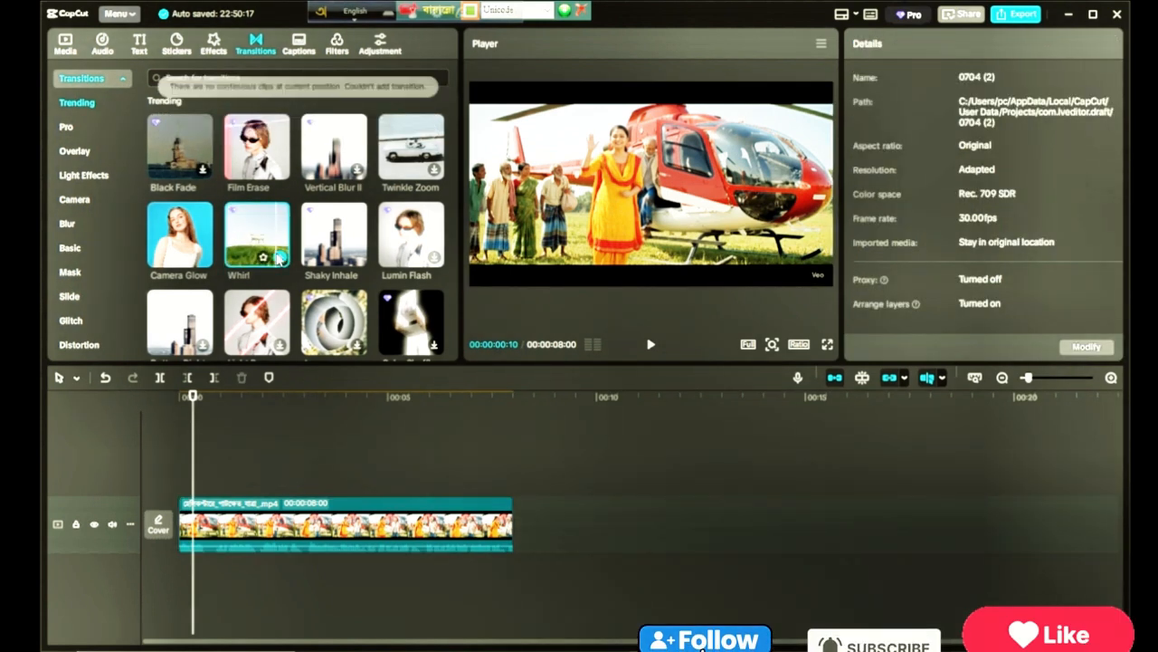
drag(278, 263, 217, 517)
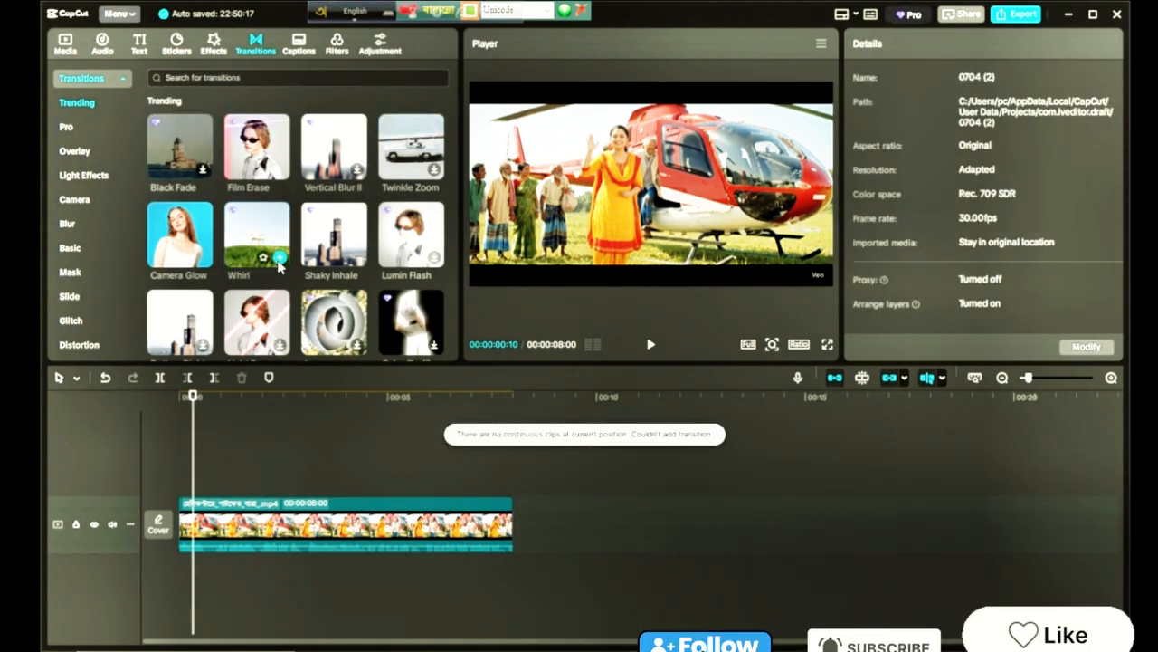
click(280, 260)
Split the clip at 00:00:01:18 and set the transition at this cut to Whirl.
drag(192, 399, 245, 407)
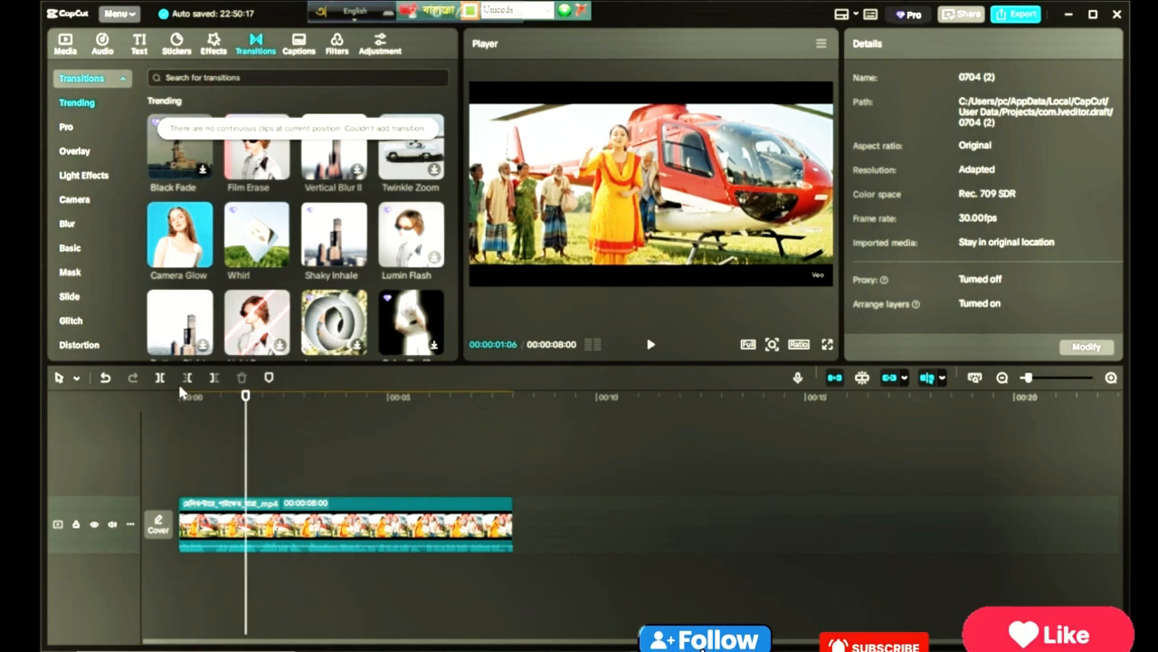
click(160, 379)
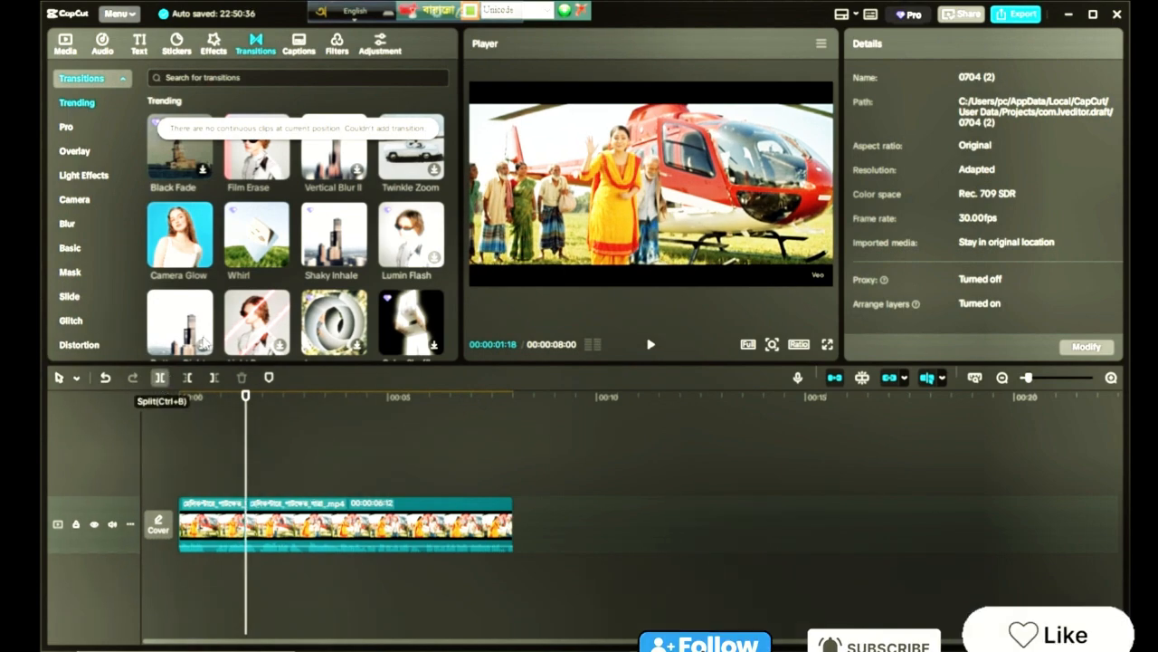
click(280, 170)
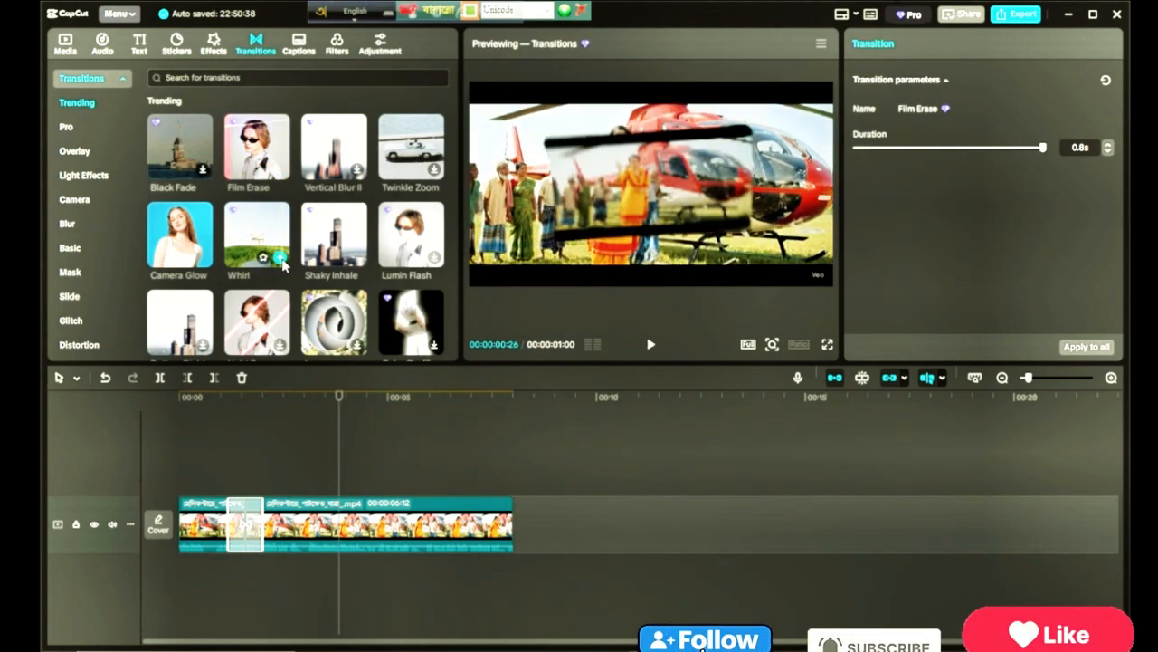
click(280, 259)
Split the footage just before 4 seconds and at 00:00:05:28, adding Whirl at the first of these cuts and Shaky Inhale at the second.
click(161, 379)
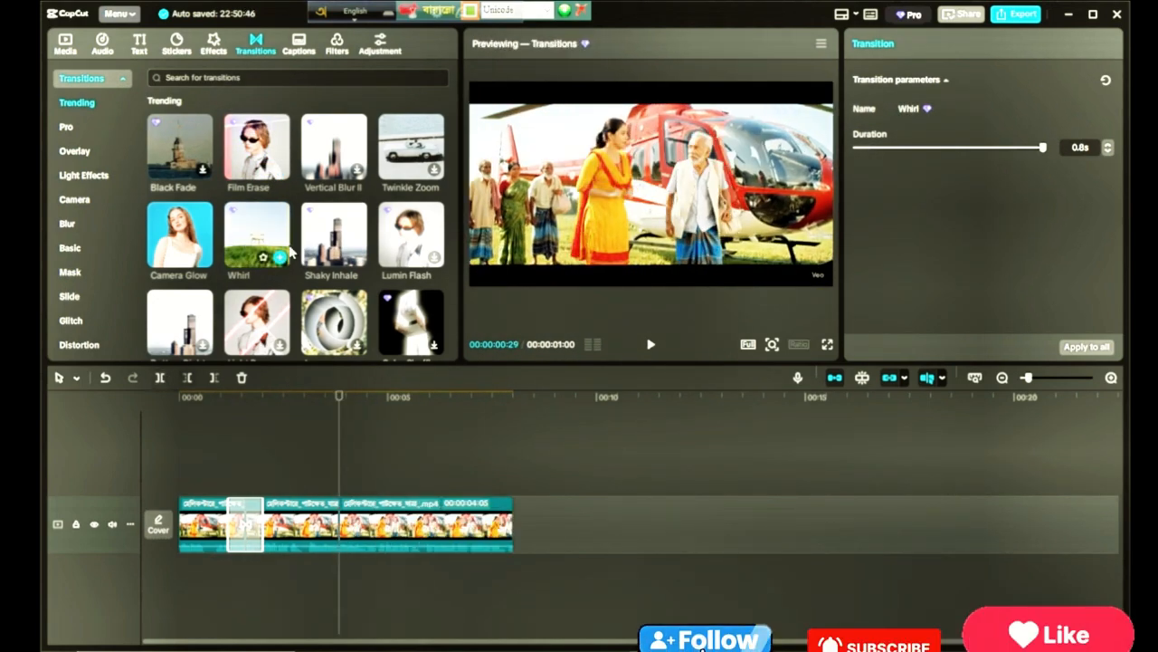
click(280, 259)
drag(339, 428, 427, 428)
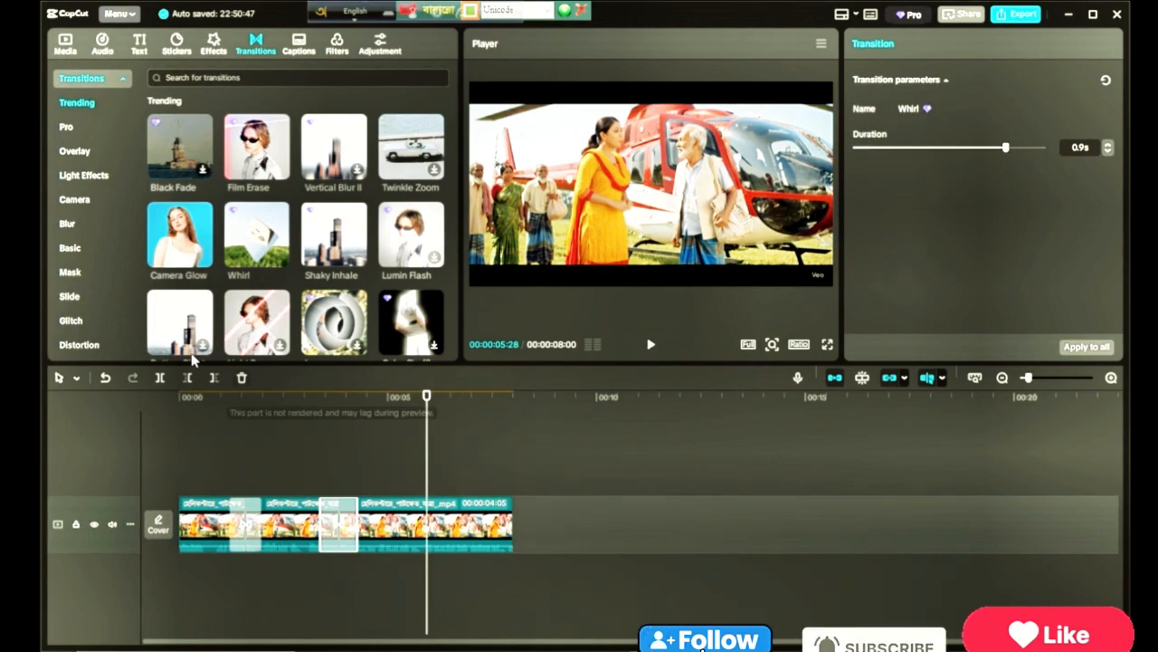
click(160, 379)
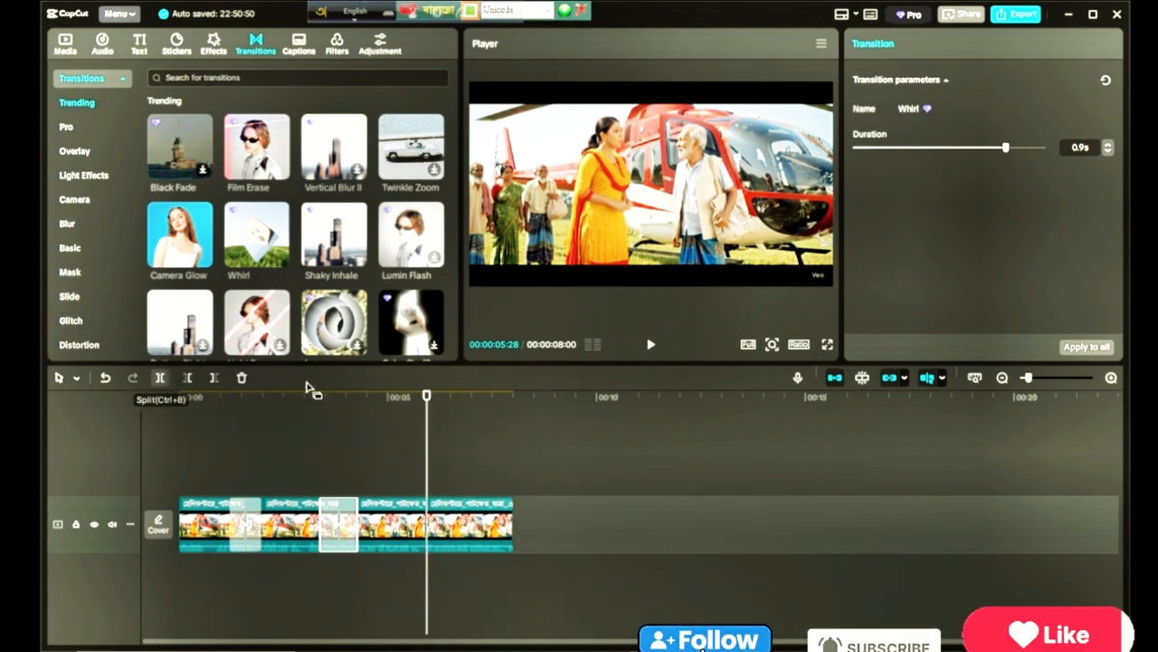
click(357, 258)
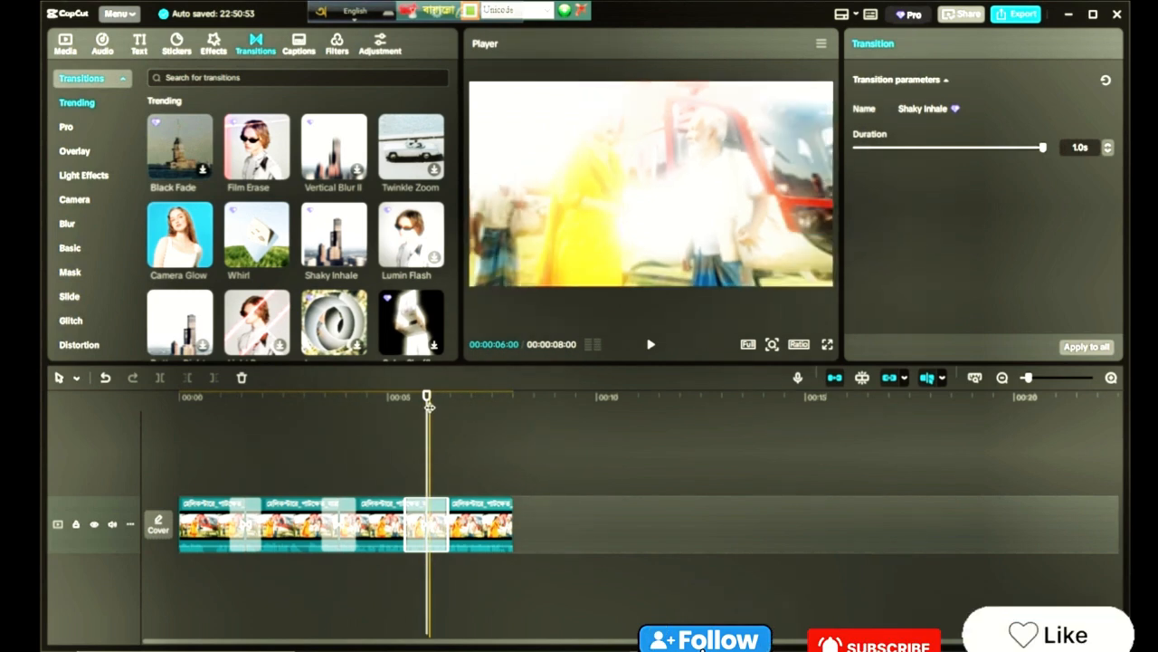
Play the sequence from the start and try to export it, returning to editing instead of subscribing to Pro.
drag(426, 412, 178, 444)
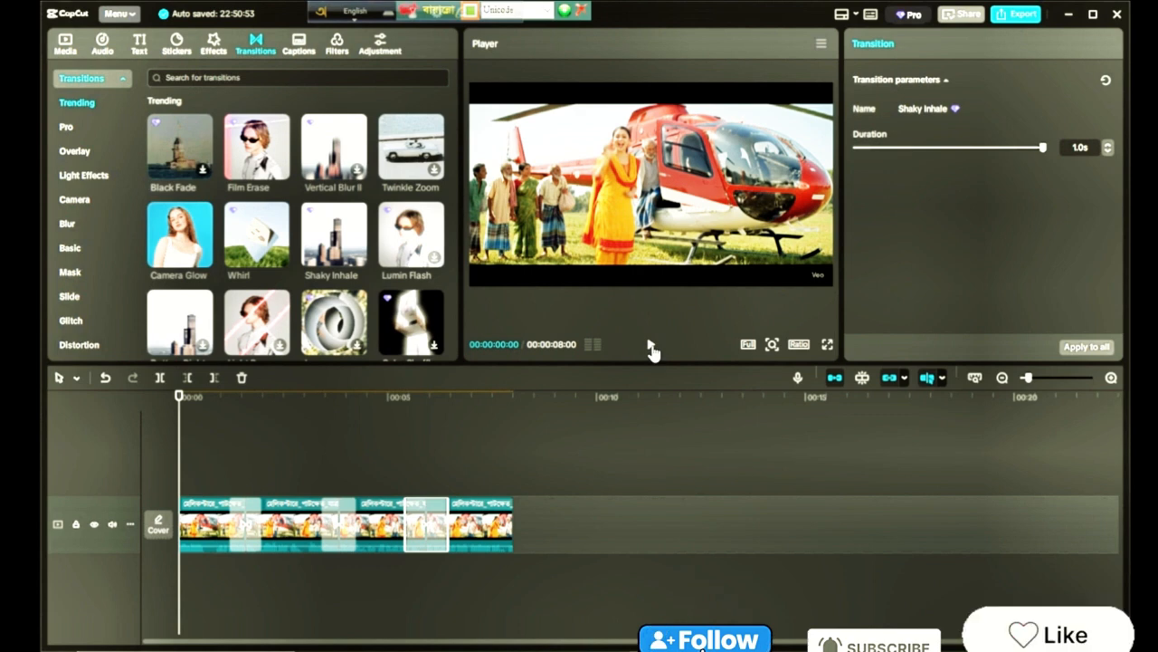
click(651, 348)
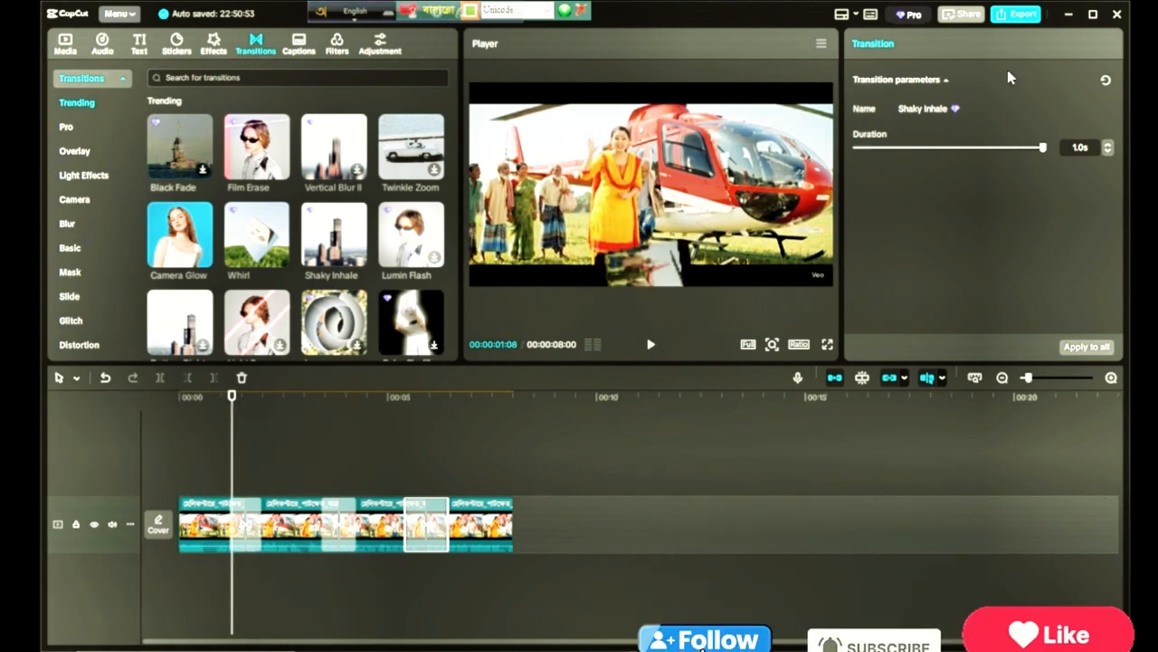
click(1022, 15)
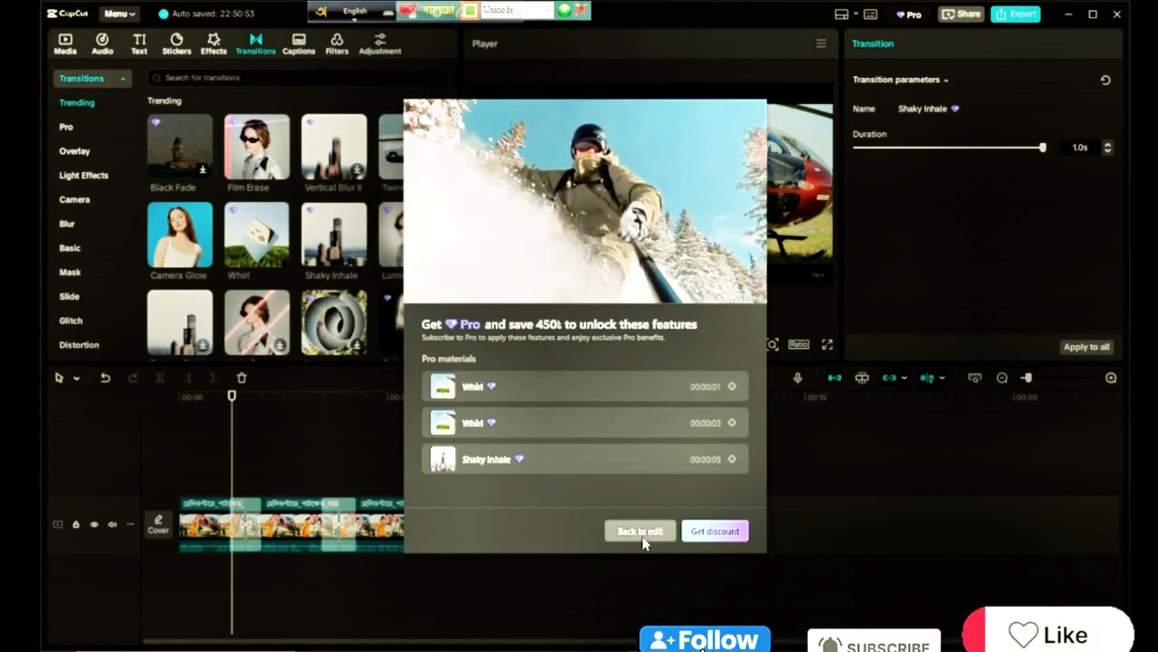
click(641, 531)
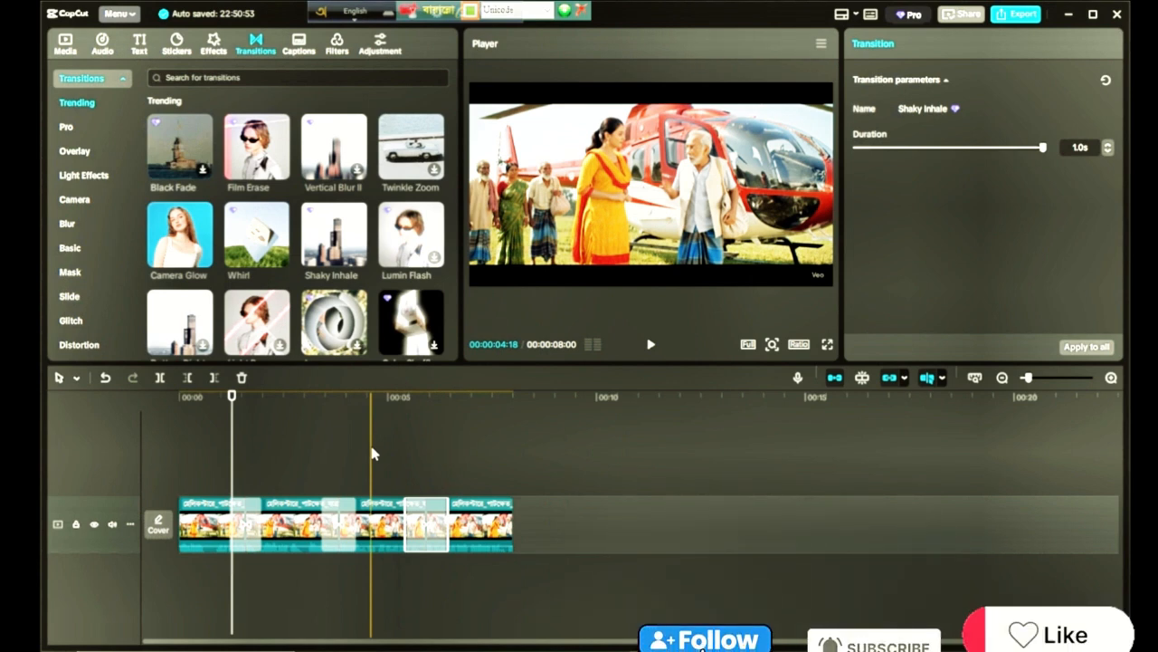
Combine all the clips and transitions on the timeline into one compound clip and pre-process it.
click(200, 530)
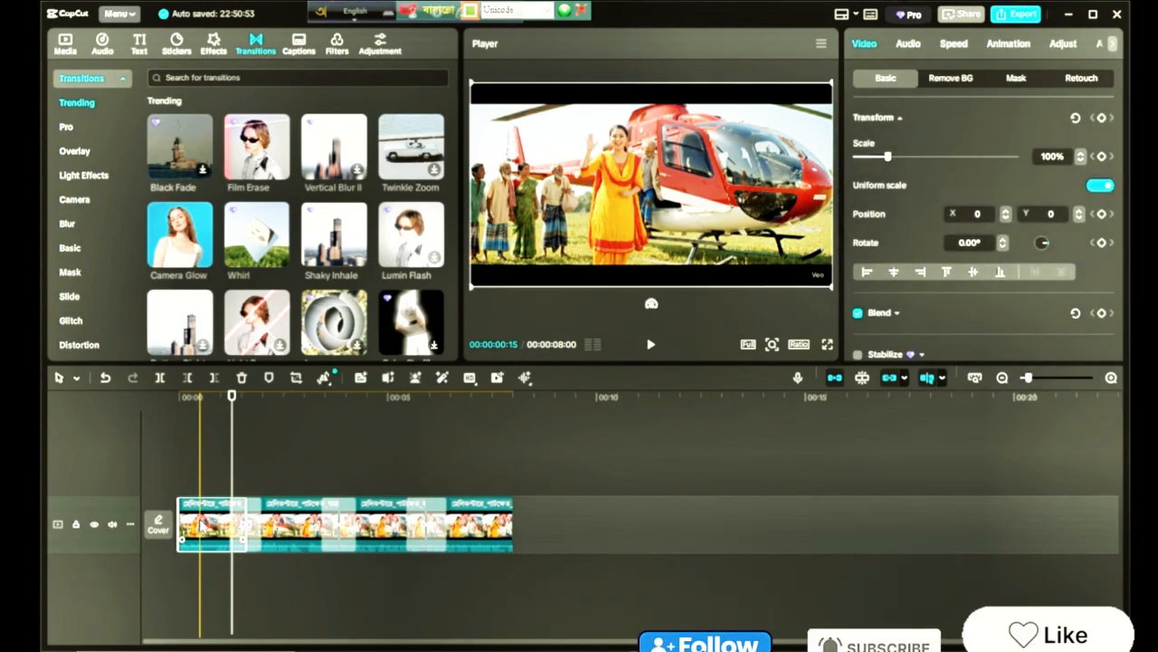
key(ctrl+a)
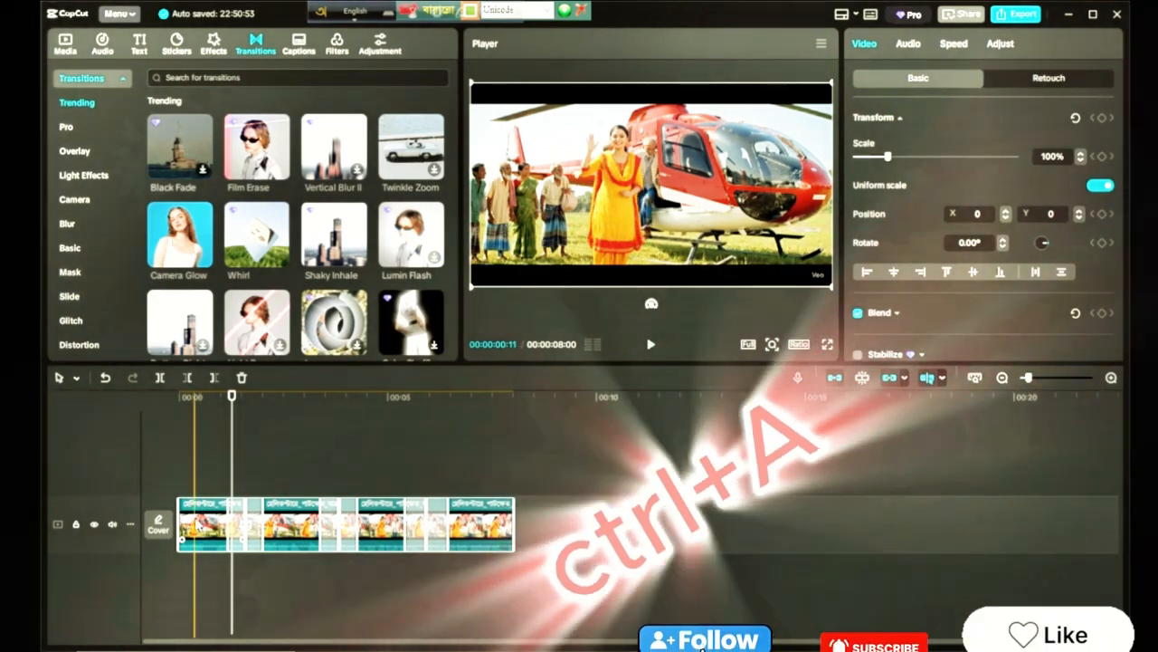
right_click(196, 523)
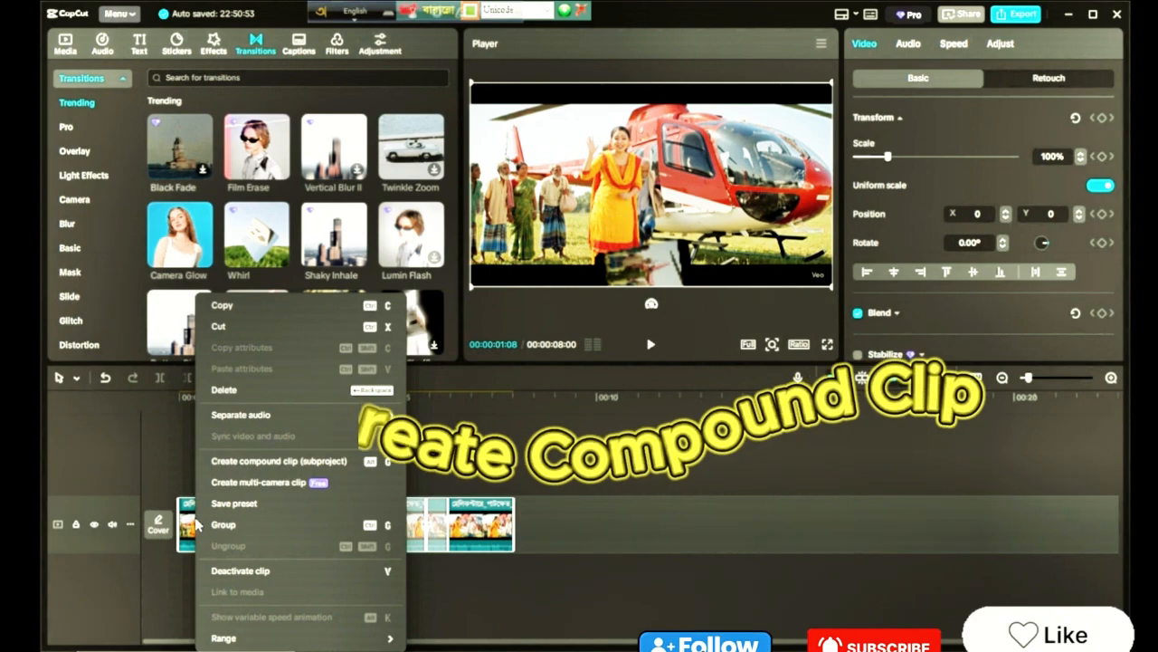
click(251, 462)
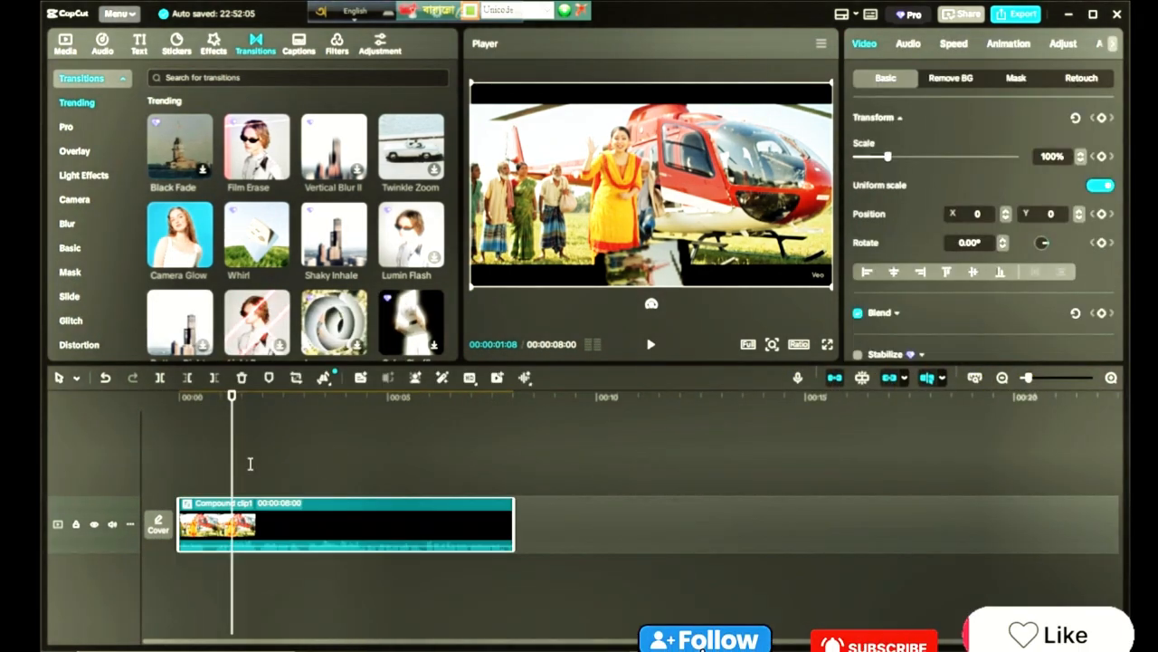
right_click(246, 523)
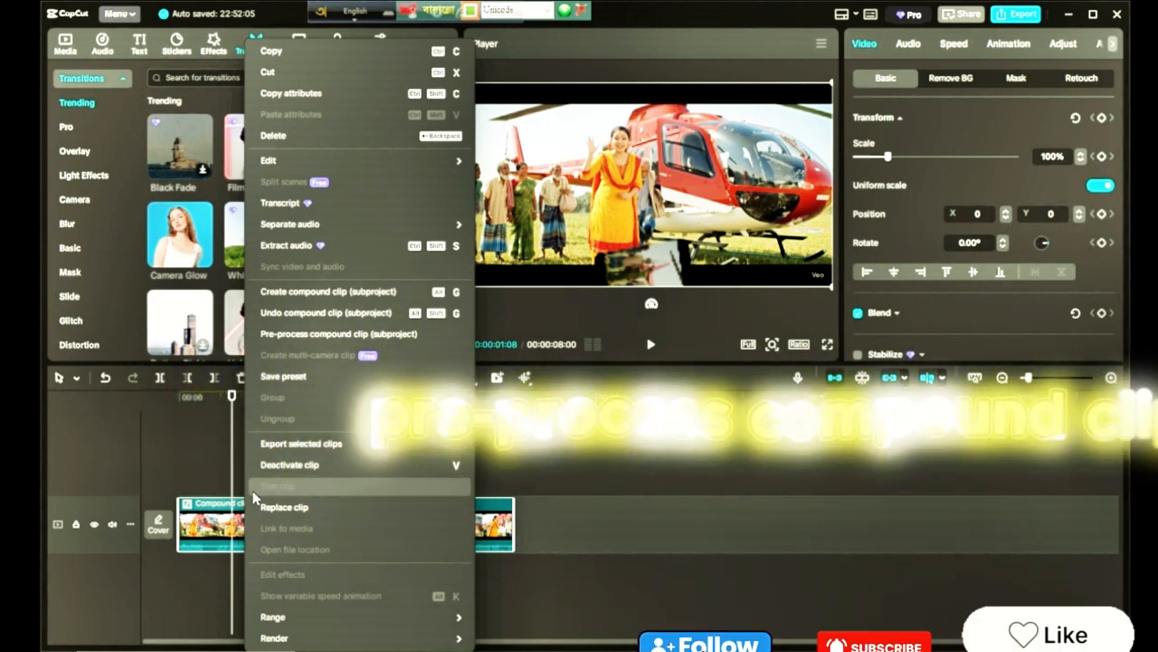
click(342, 334)
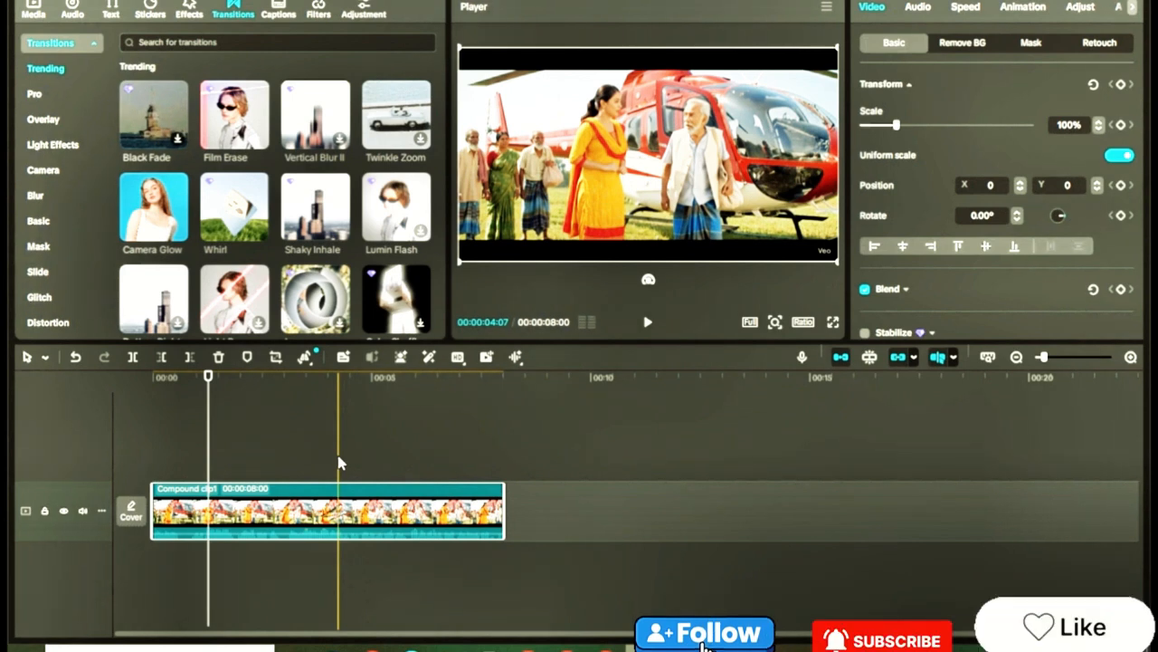
click(178, 231)
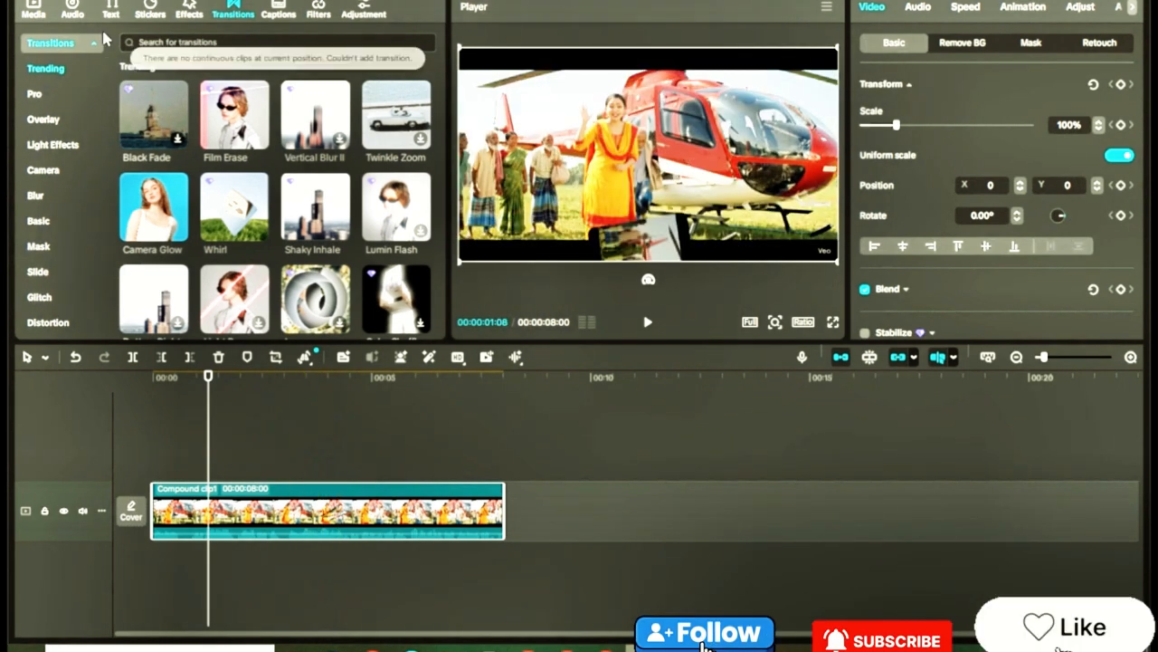
Start a media import and browse to the C:\Users\pc\AppData\Local\CapCut\User Data folder.
click(33, 10)
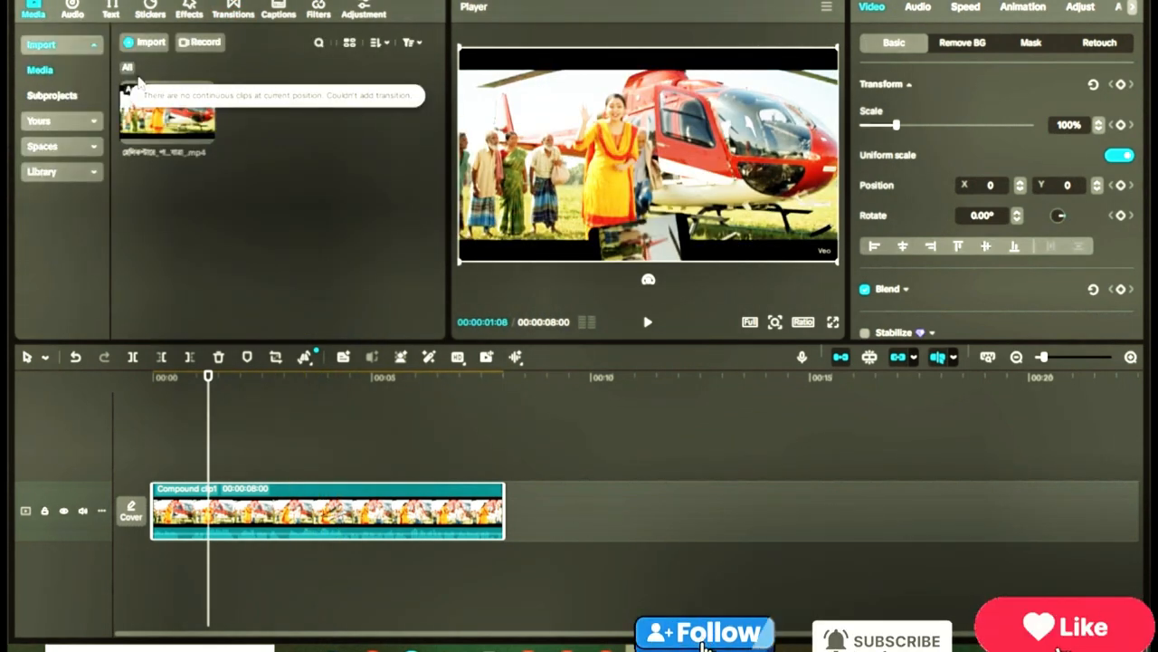
click(151, 42)
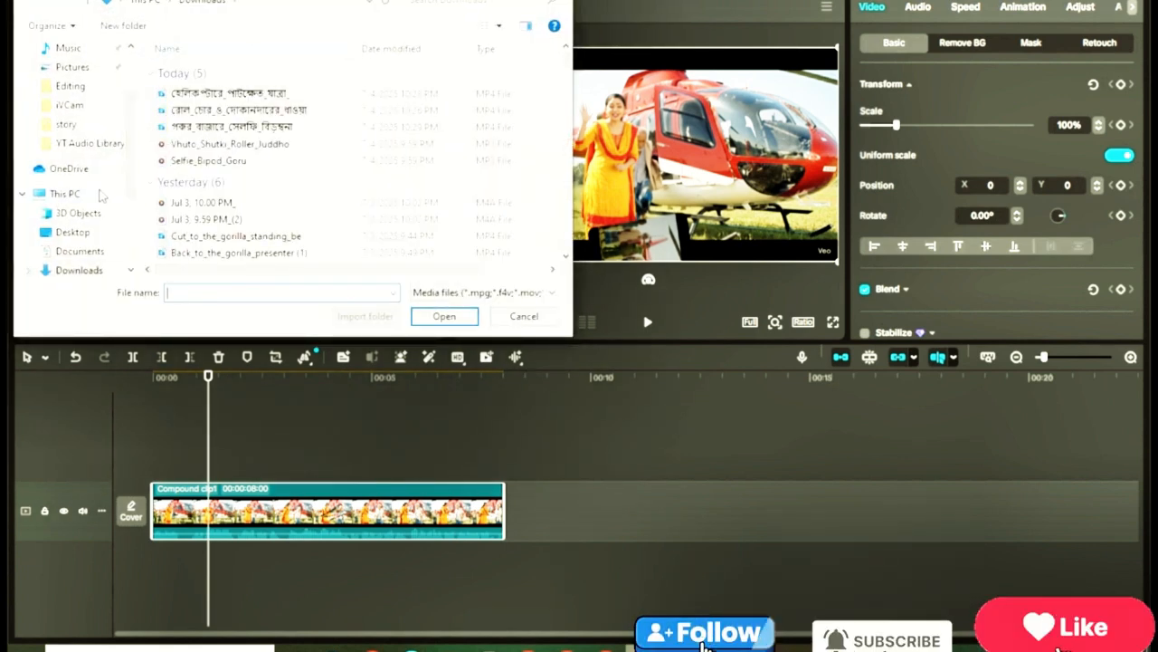
click(102, 196)
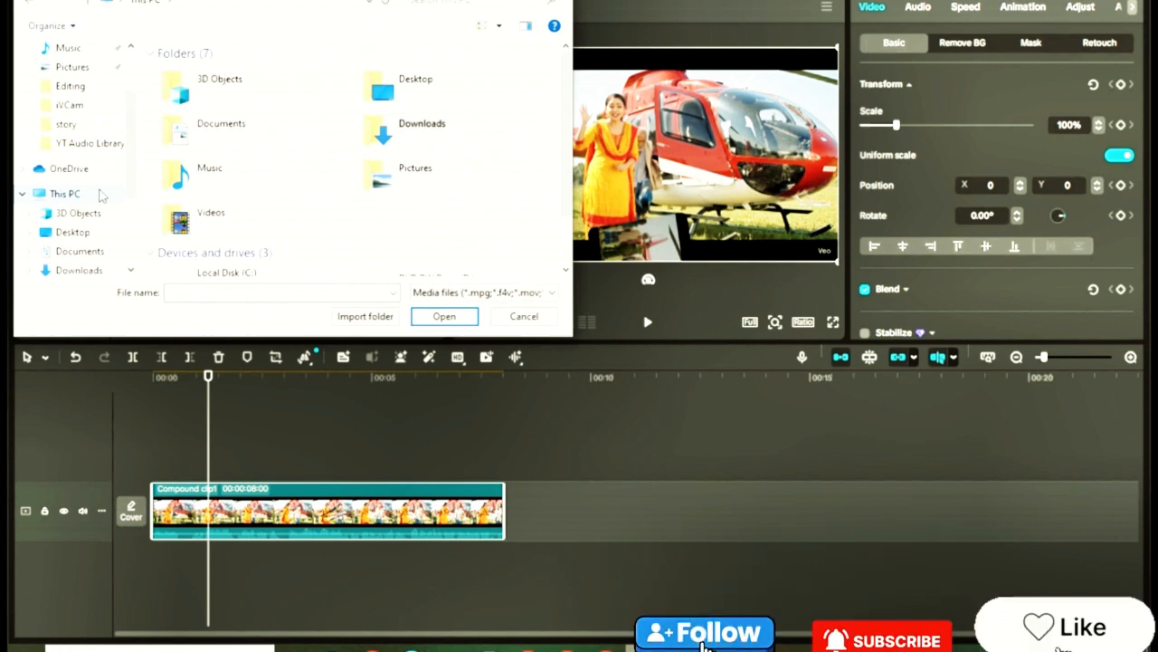
scroll(333, 216, down, 2)
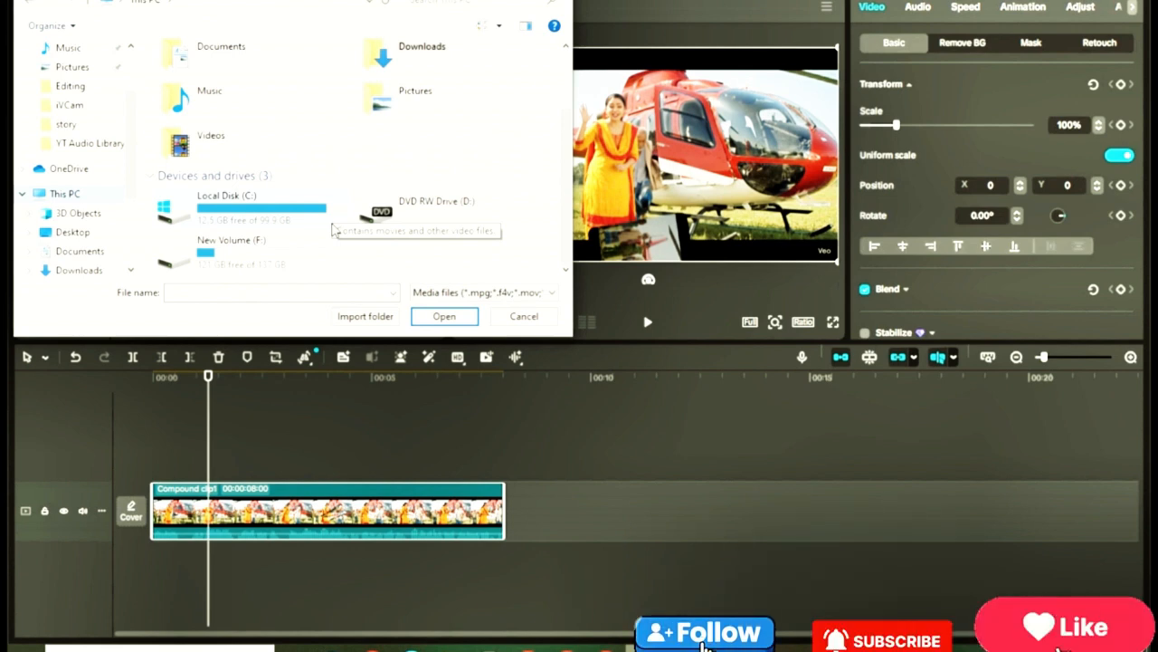
double_click(297, 215)
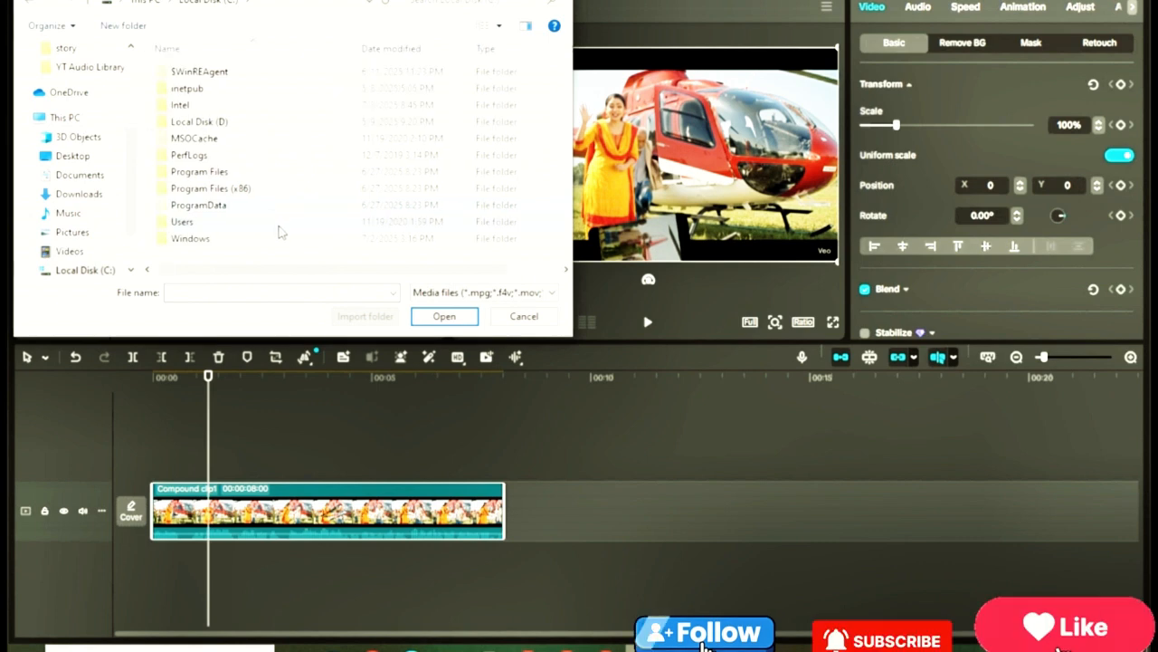
double_click(280, 224)
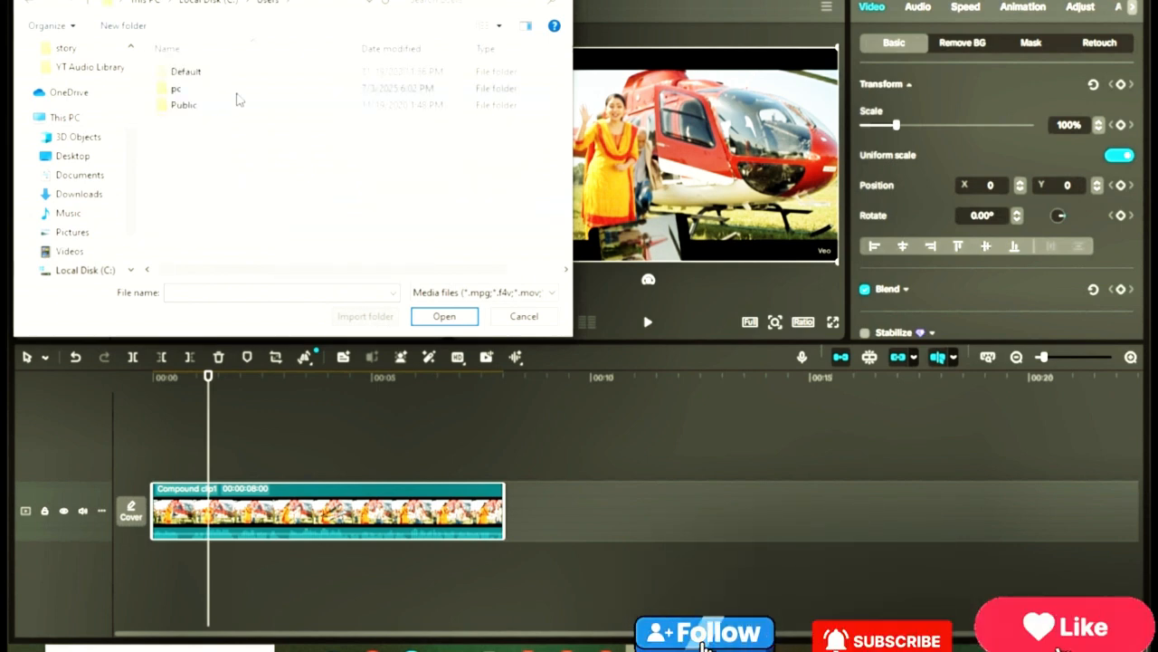
double_click(237, 92)
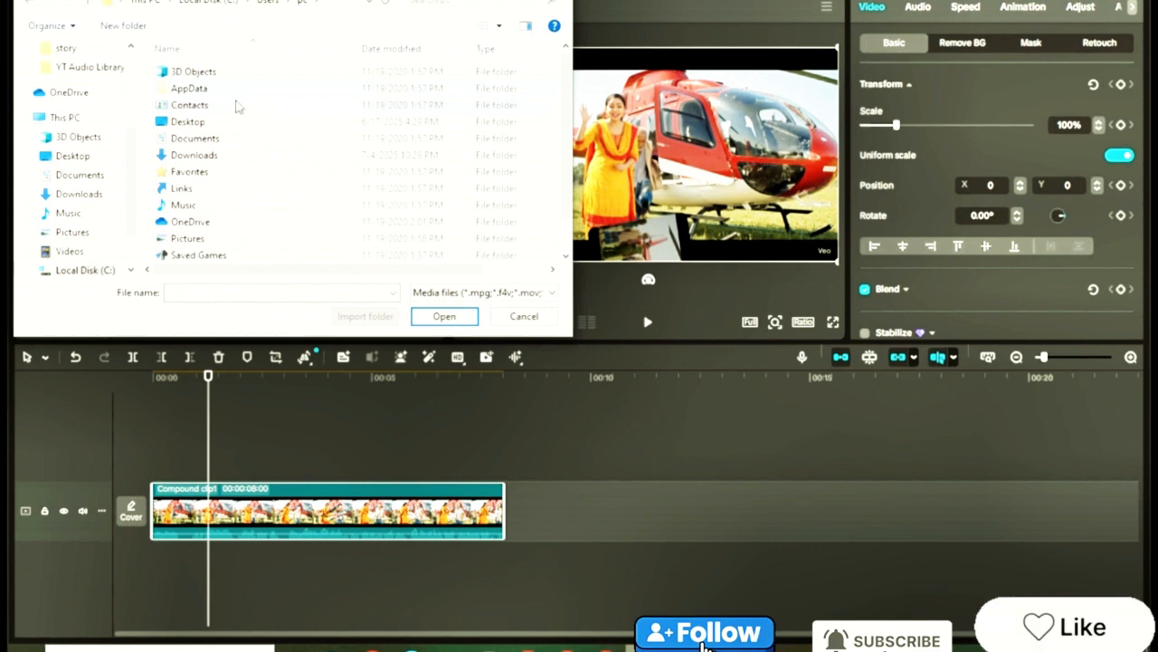
double_click(242, 94)
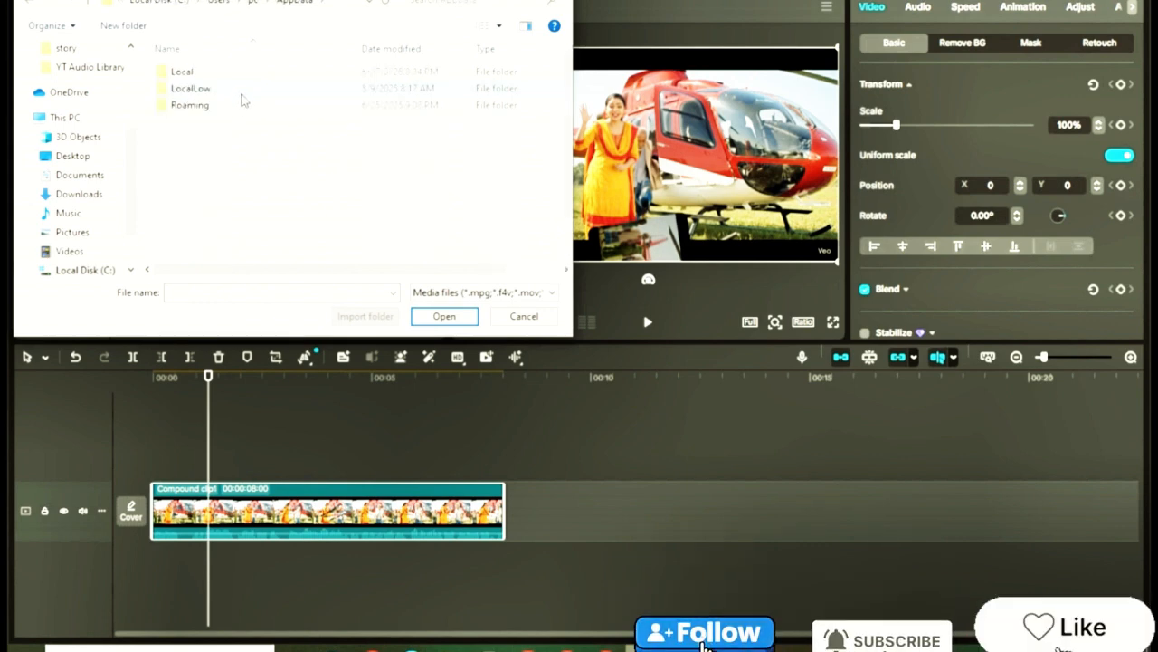
double_click(254, 79)
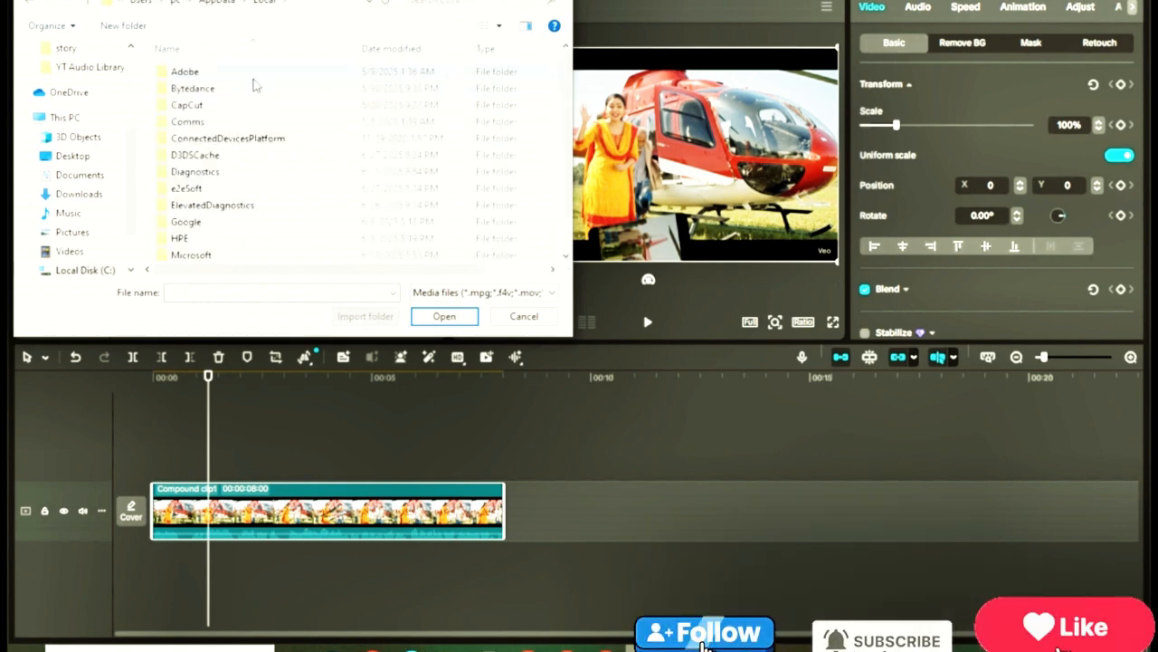
double_click(250, 108)
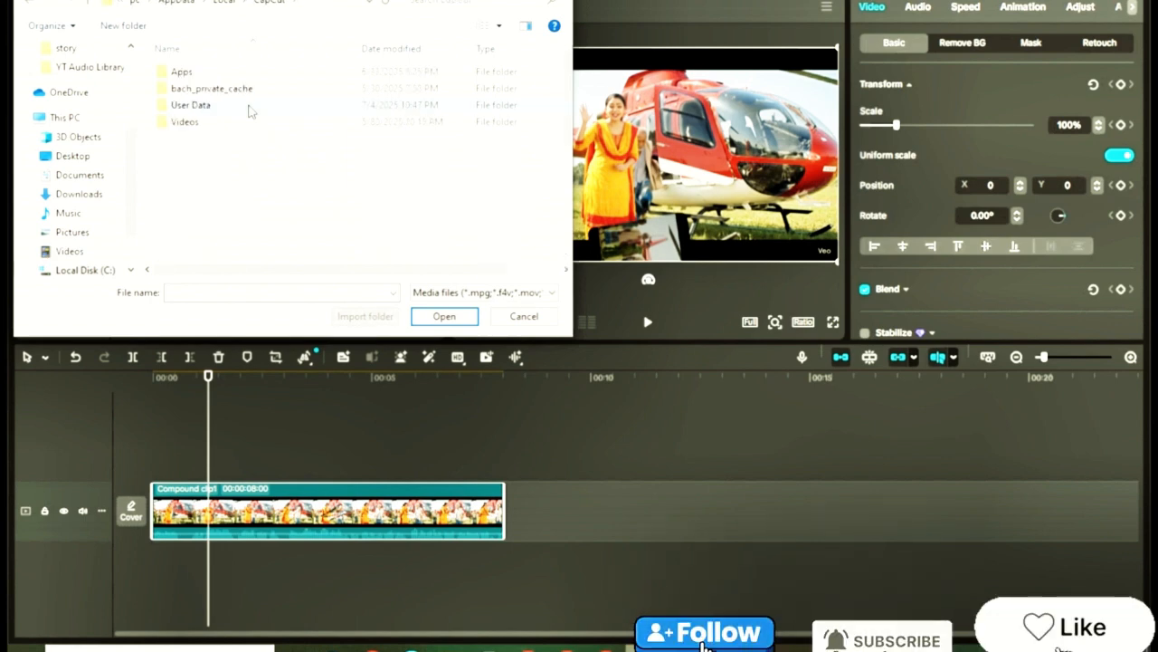
double_click(250, 106)
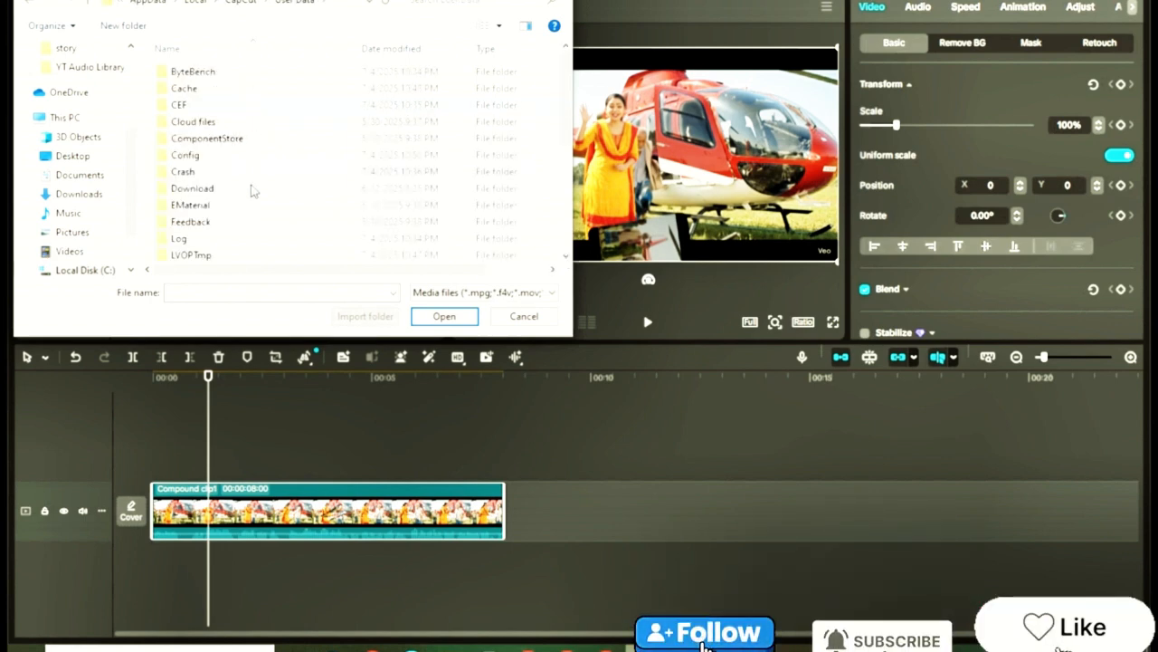
Open the project draft folder 0704 (2) inside Projects\com.lveditor.draft.
scroll(252, 217, down, 3)
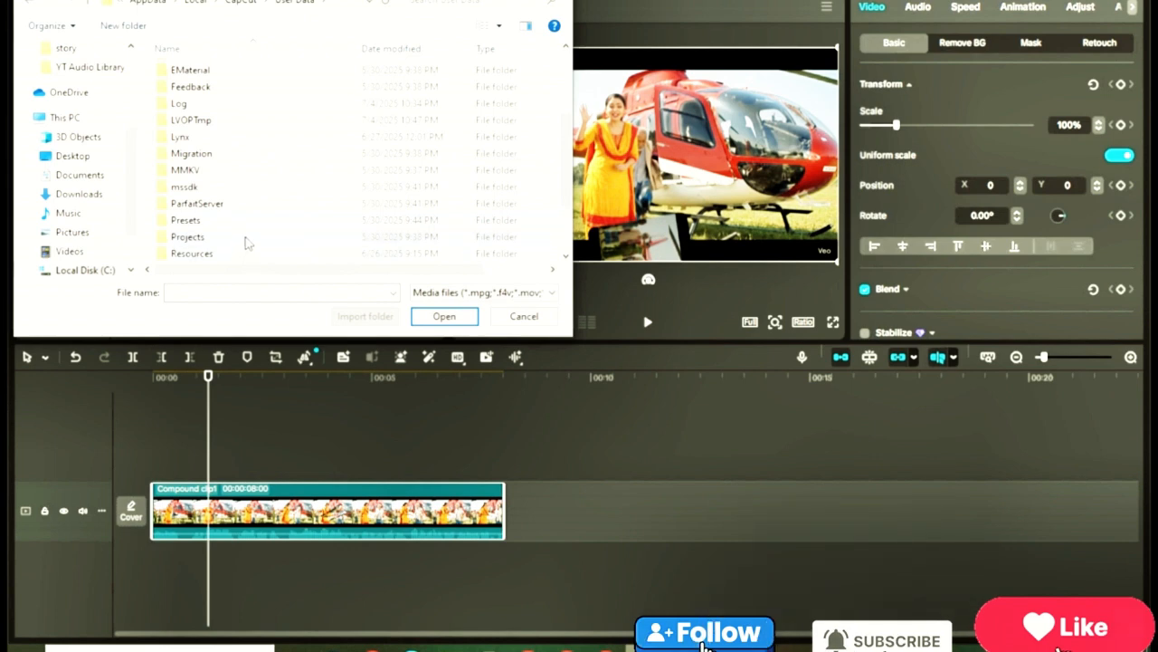
double_click(245, 239)
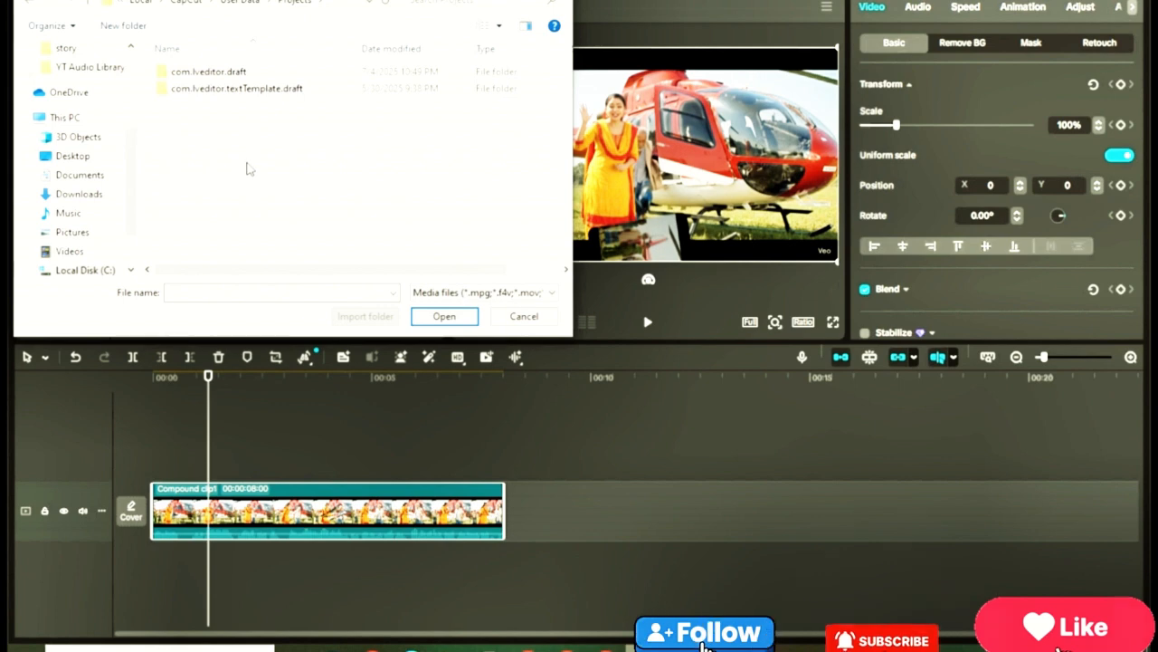
double_click(268, 73)
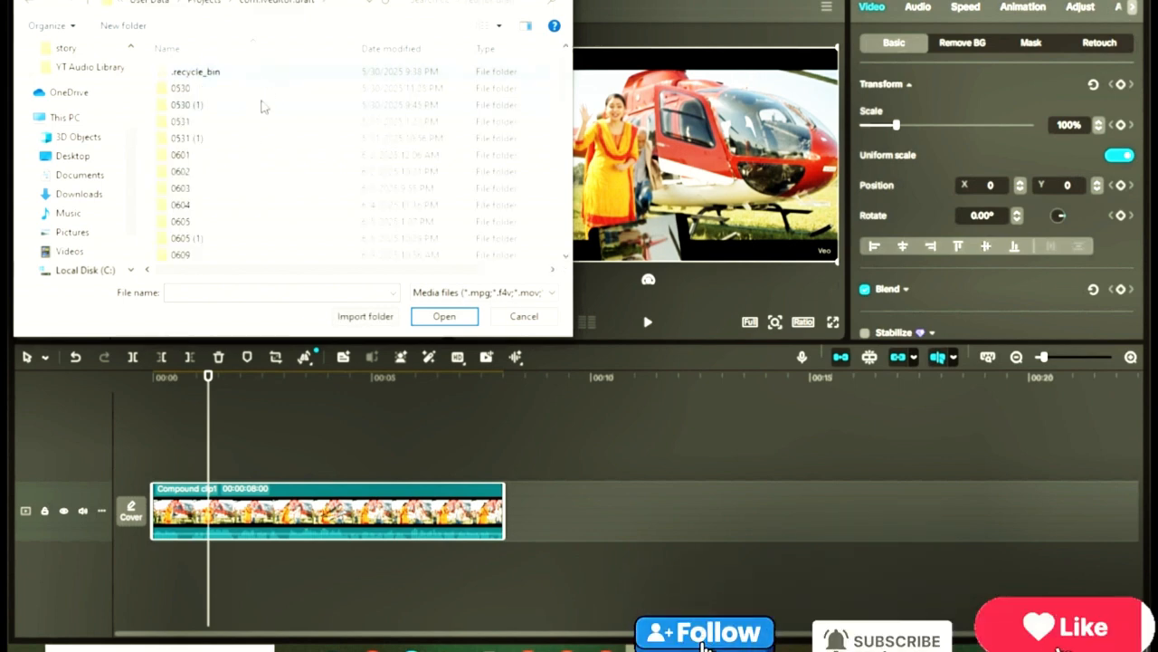
scroll(260, 137, down, 6)
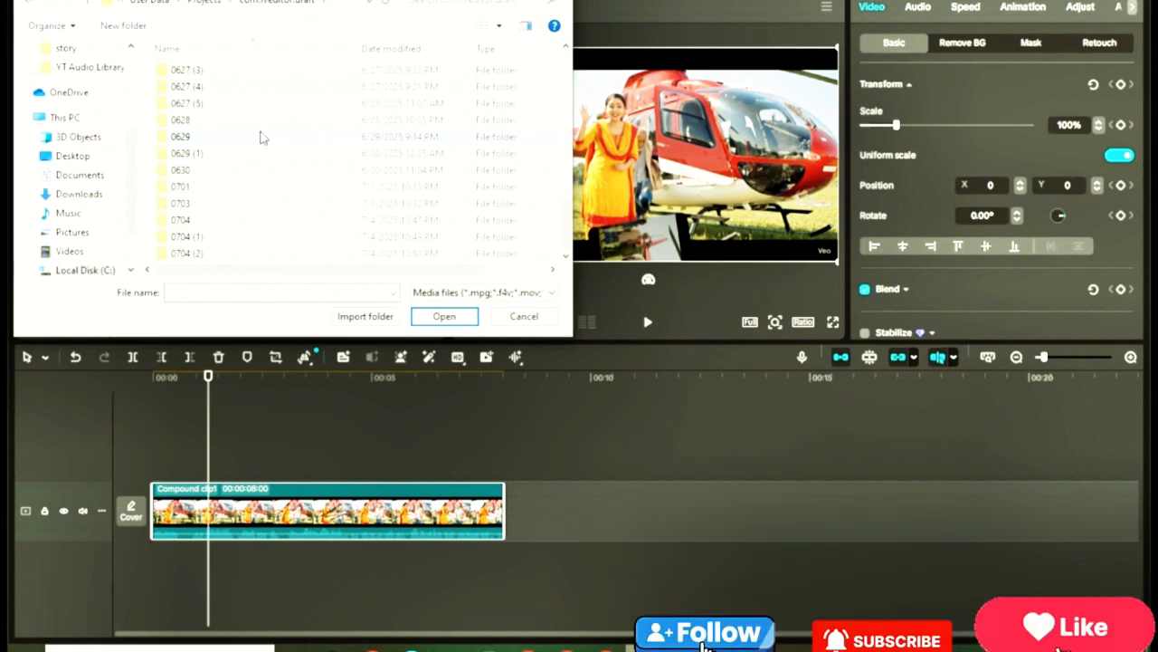
double_click(381, 260)
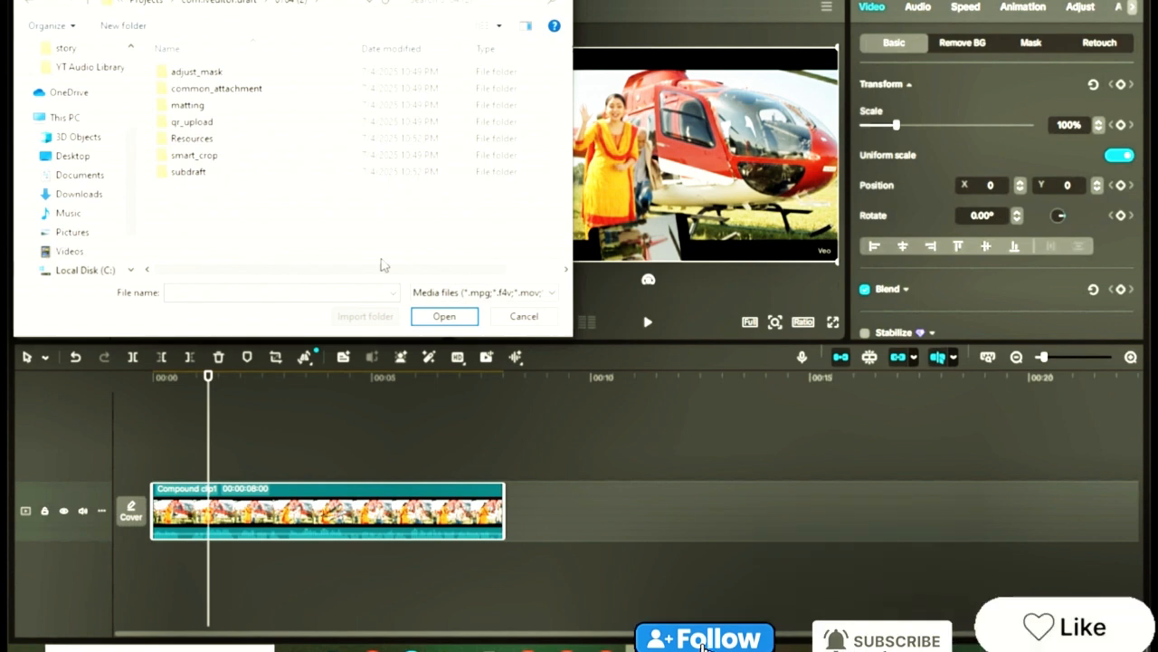
double_click(255, 143)
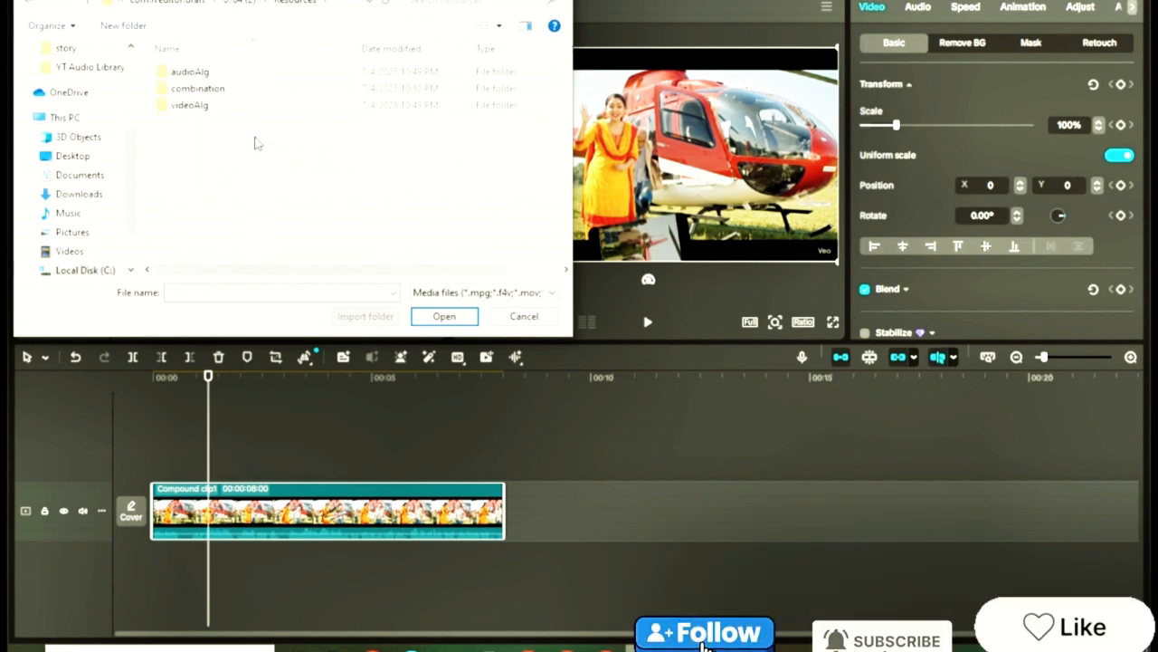
double_click(267, 90)
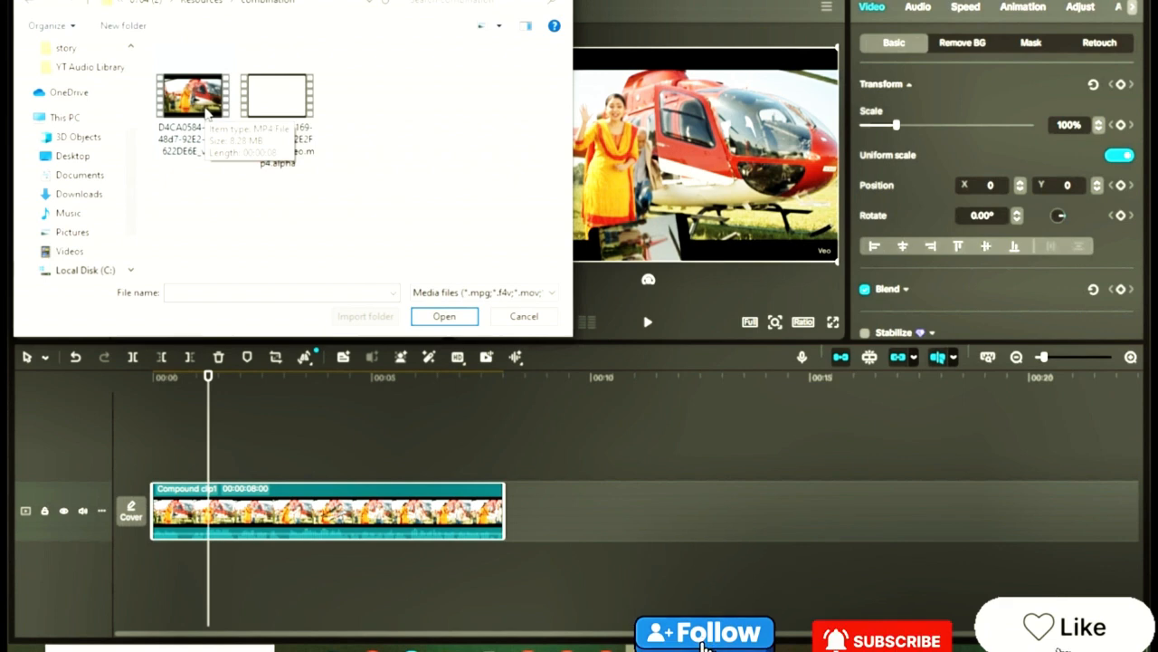
click(208, 113)
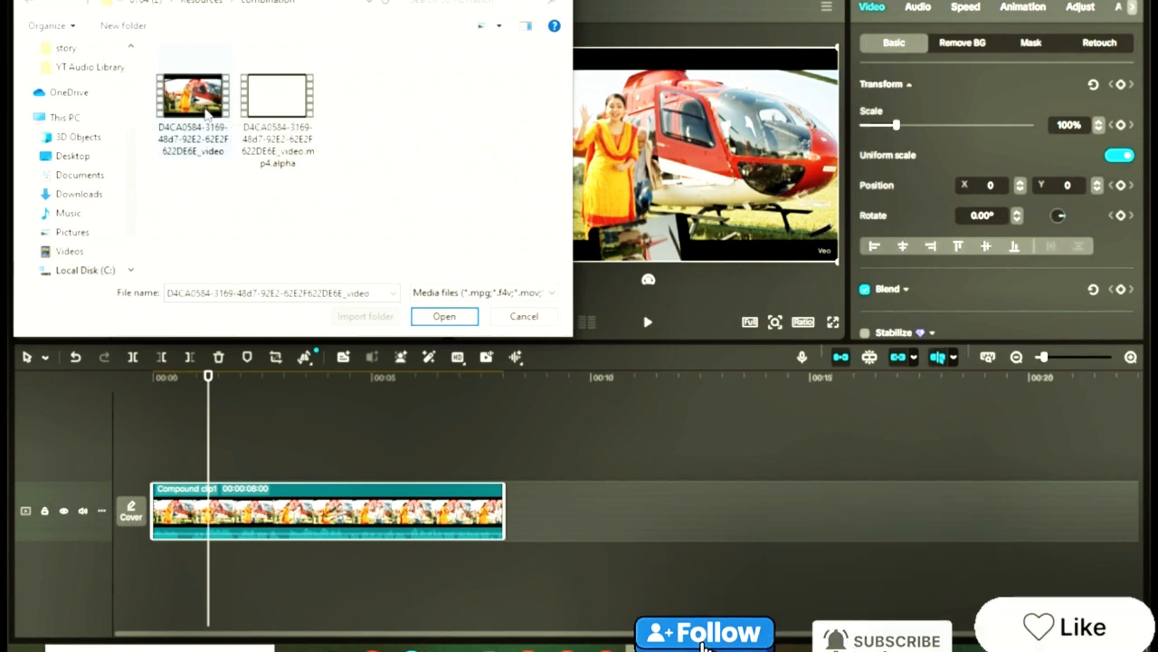
click(427, 317)
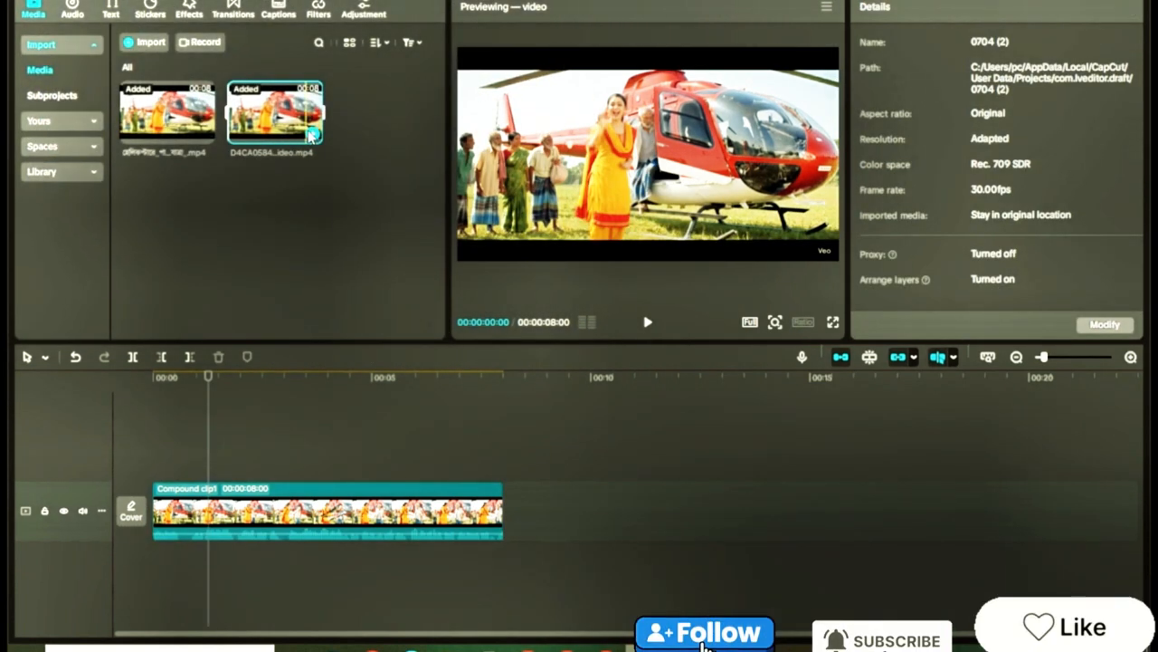
Delete the compound clip from the timeline and add the imported D4CA0584 rendered video in its place.
click(263, 512)
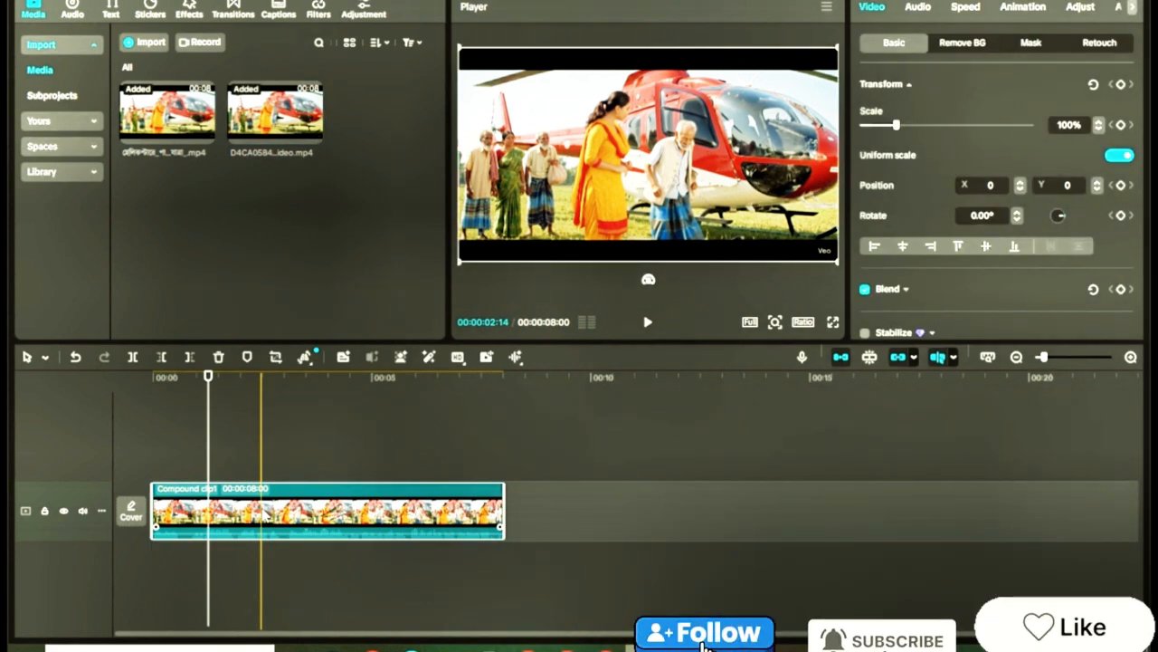
key(Delete)
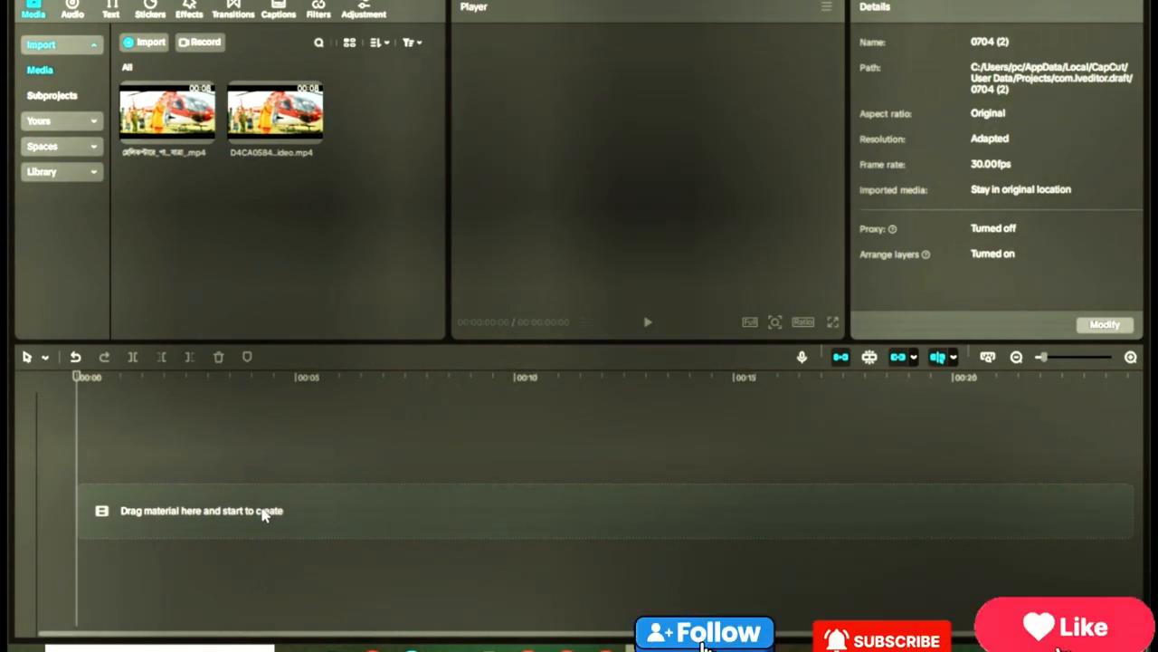
click(313, 136)
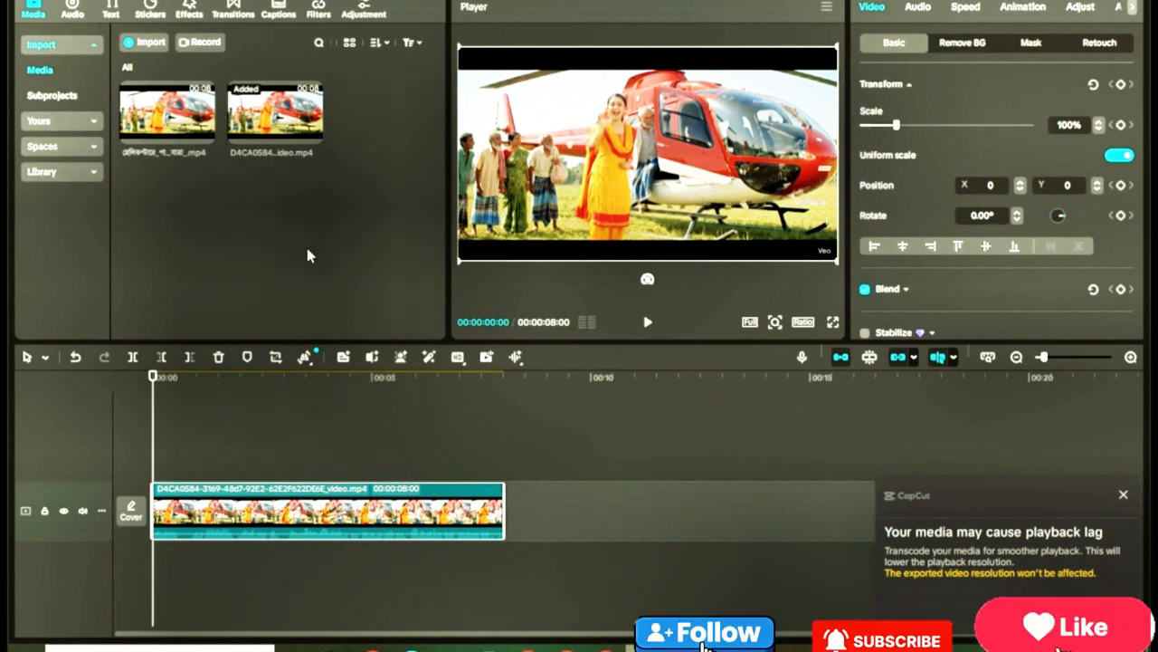